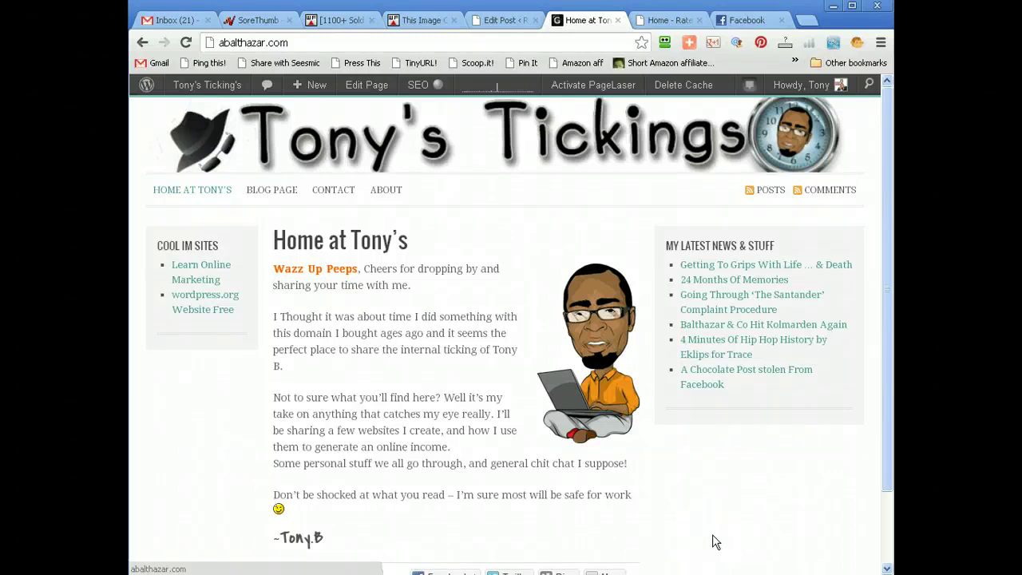
# Step: Look over both blogs' home pages, ending on the Rated by Tony home page
pyautogui.click(700, 541)
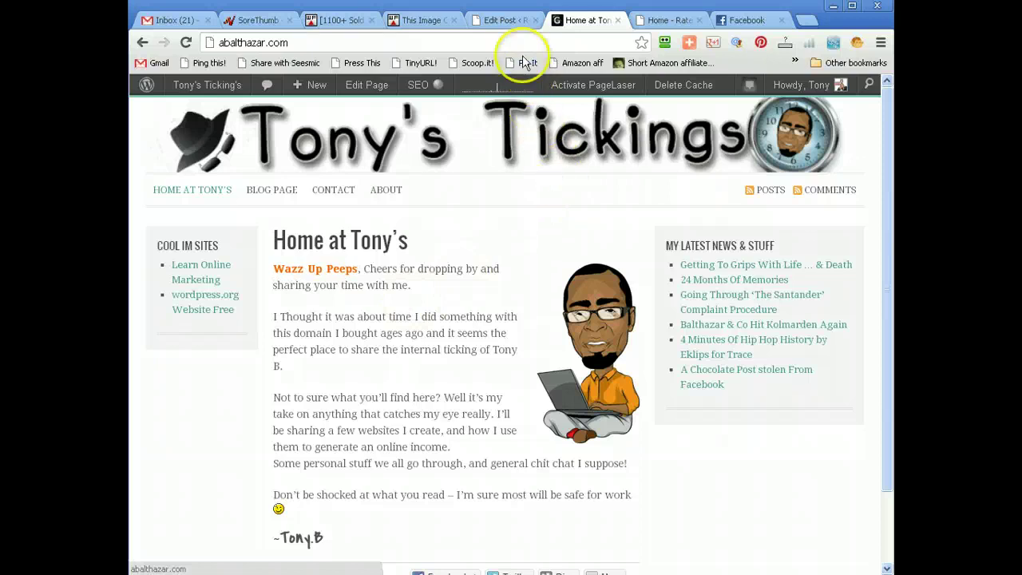
pyautogui.click(671, 20)
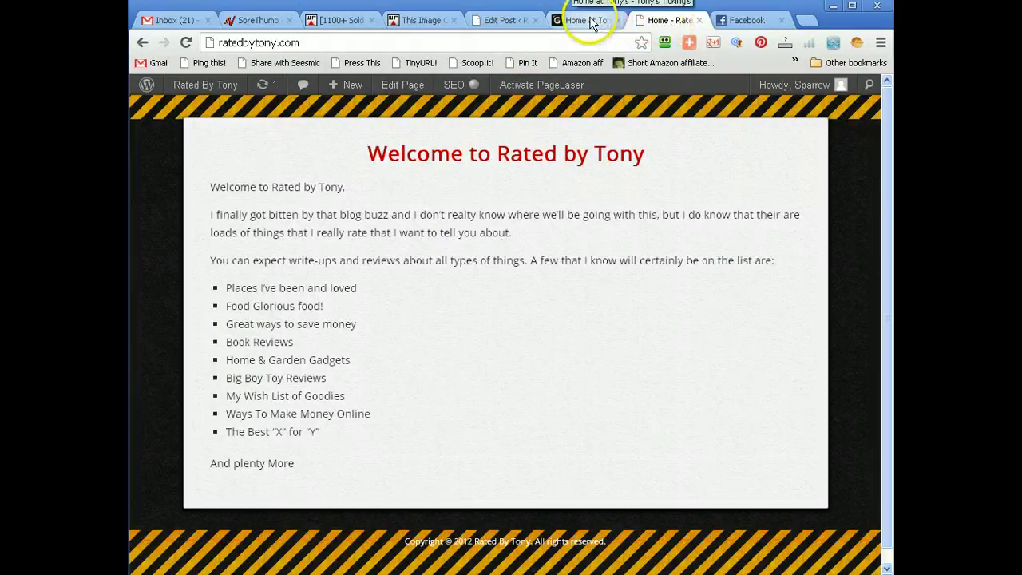
# Step: Return to the SoreThumb post editor and collapse the admin menu
pyautogui.click(508, 23)
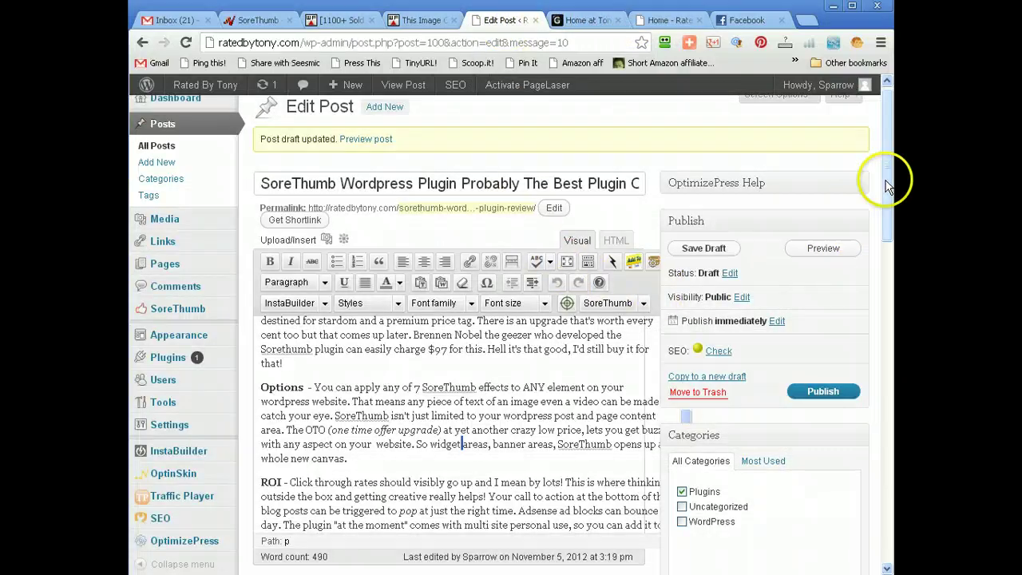
pyautogui.moveTo(888, 185); pyautogui.dragTo(870, 173)
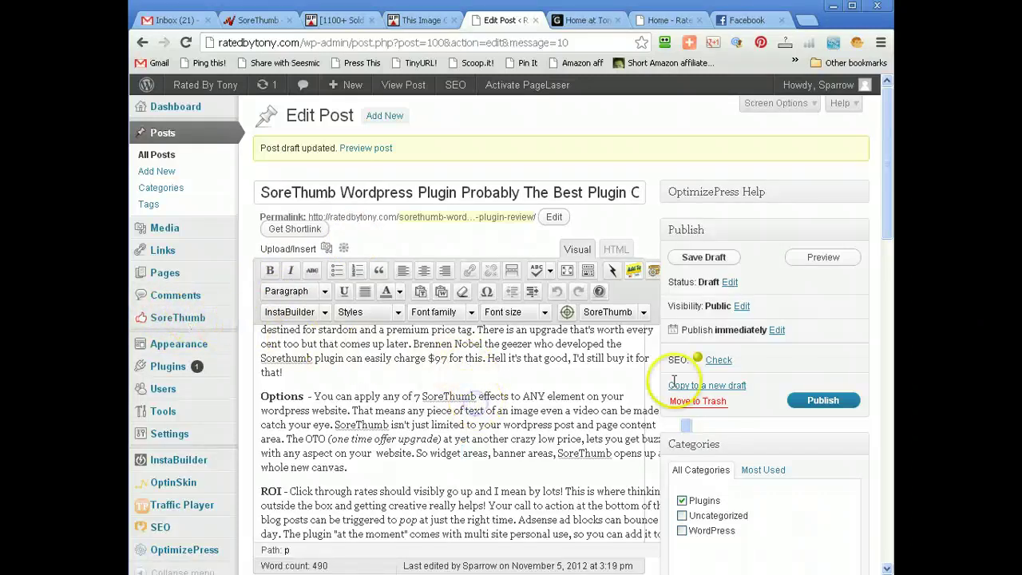
pyautogui.moveTo(886, 209); pyautogui.dragTo(888, 247)
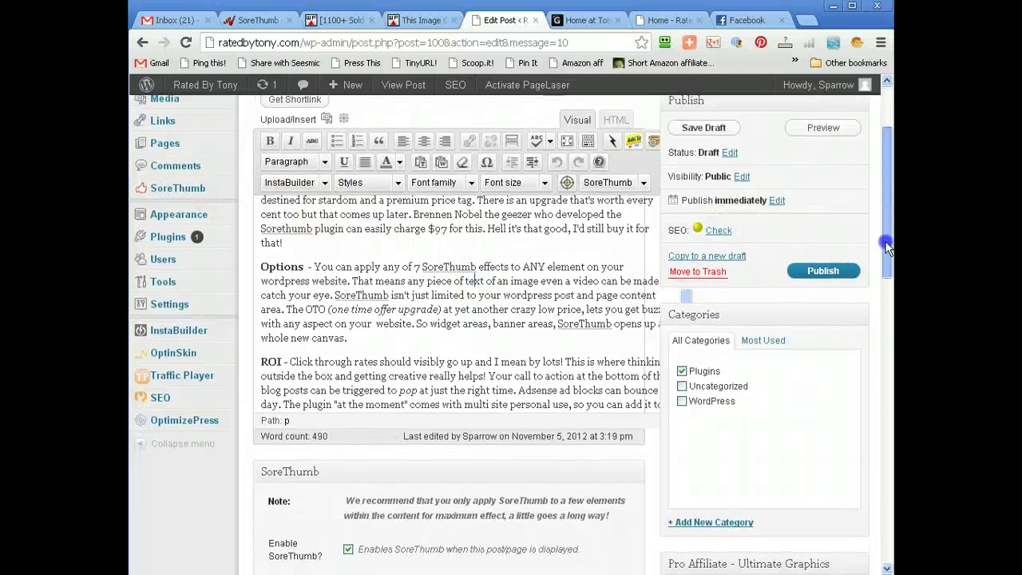
pyautogui.click(156, 447)
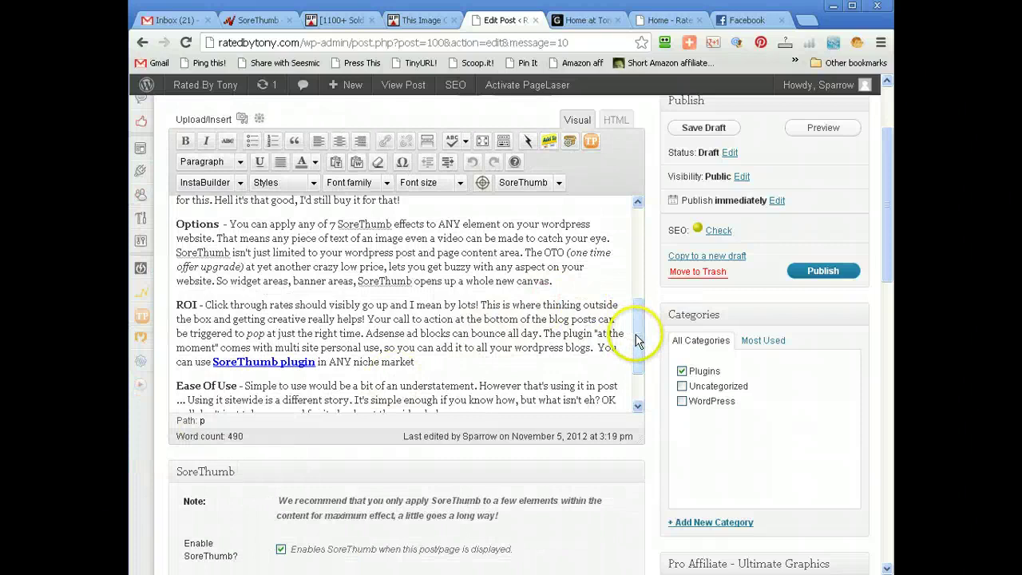
# Step: Open the post's View Post link in a new browser tab
pyautogui.moveTo(637, 340); pyautogui.dragTo(639, 245)
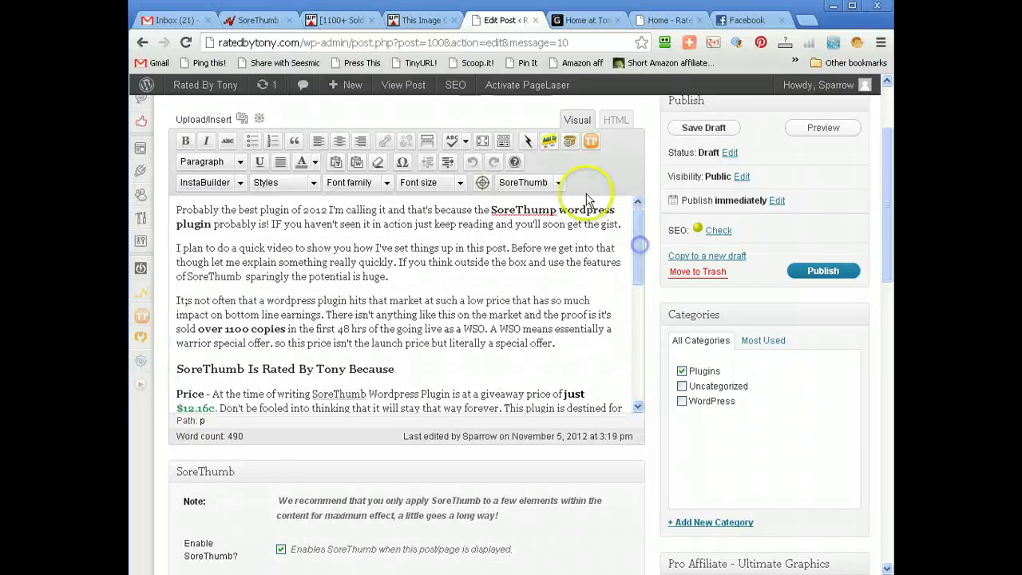
pyautogui.rightClick(384, 87)
pyautogui.click(403, 95)
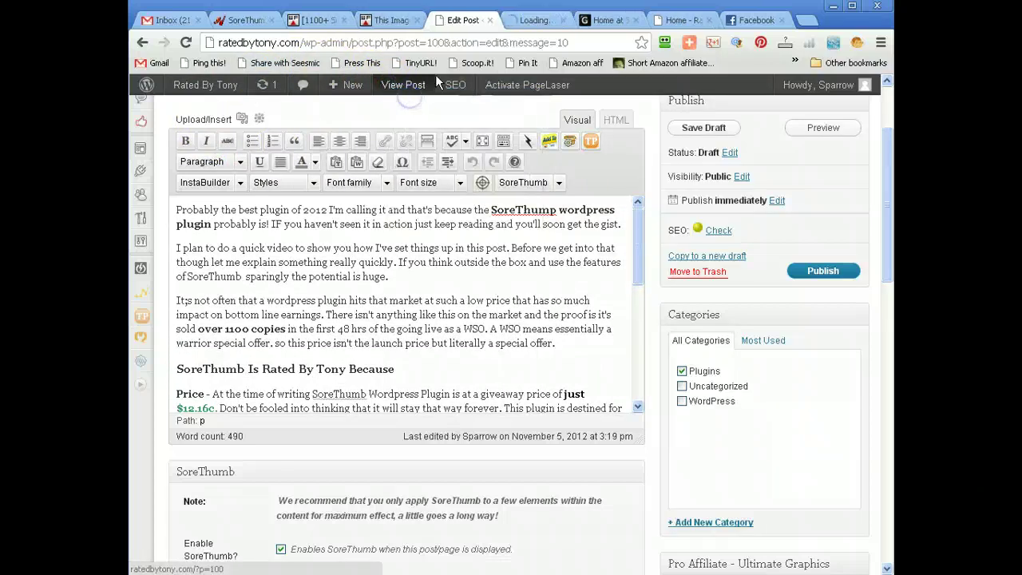
# Step: Close the extra Home - Rated By Tony tab
pyautogui.click(534, 20)
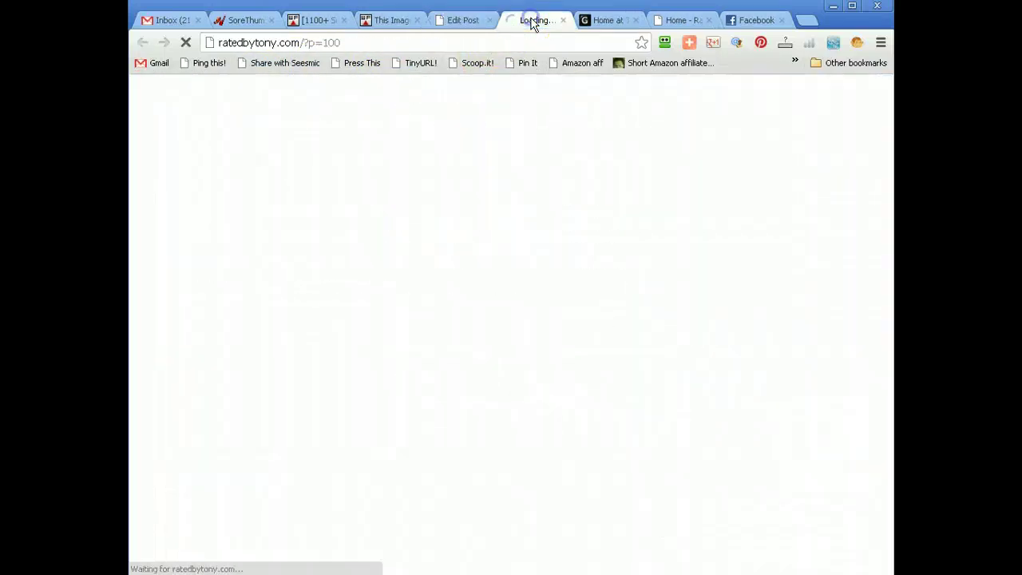
pyautogui.click(661, 24)
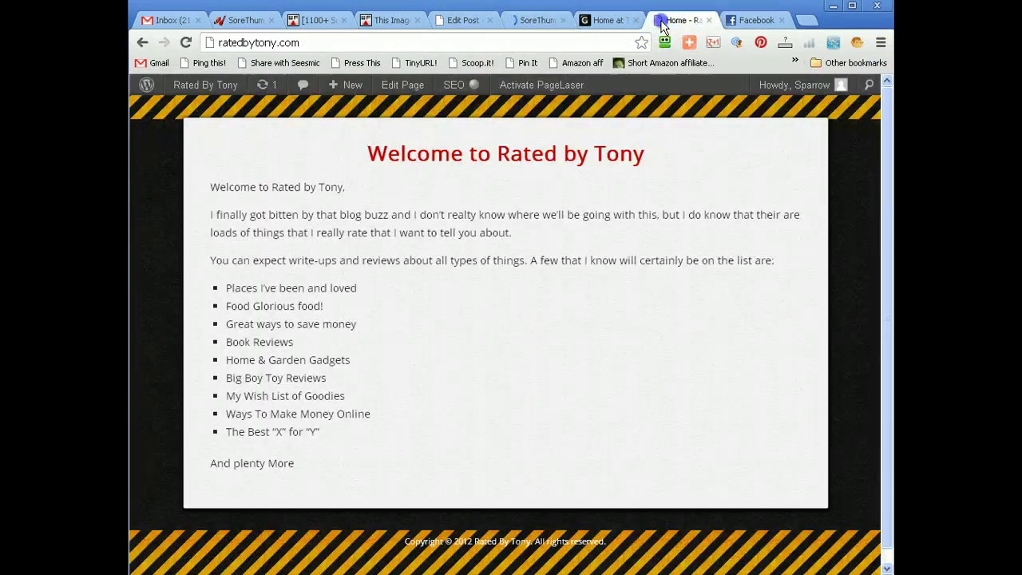
pyautogui.click(709, 21)
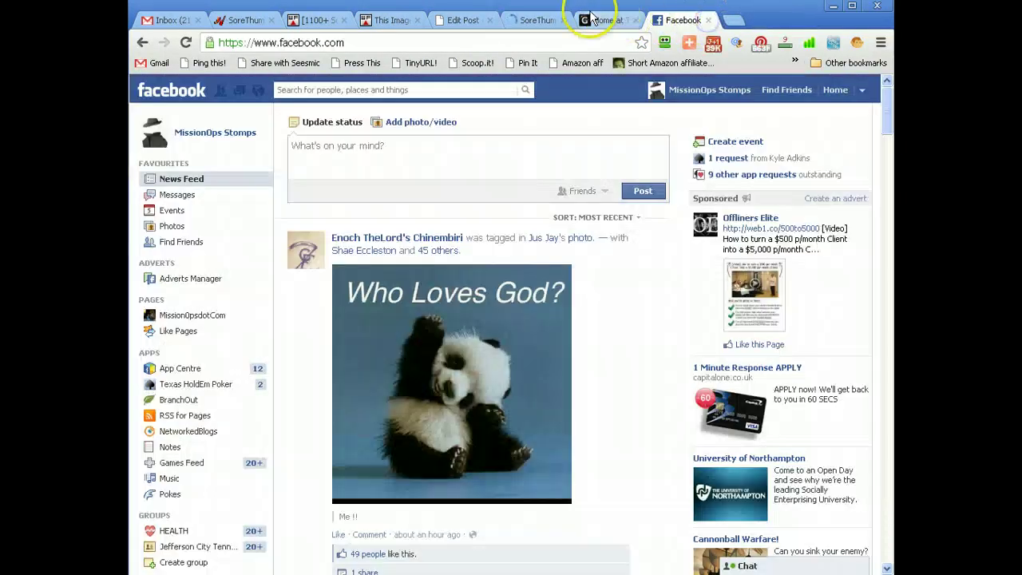
# Step: Read through the loaded SoreThumb post page from top to bottom
pyautogui.click(531, 21)
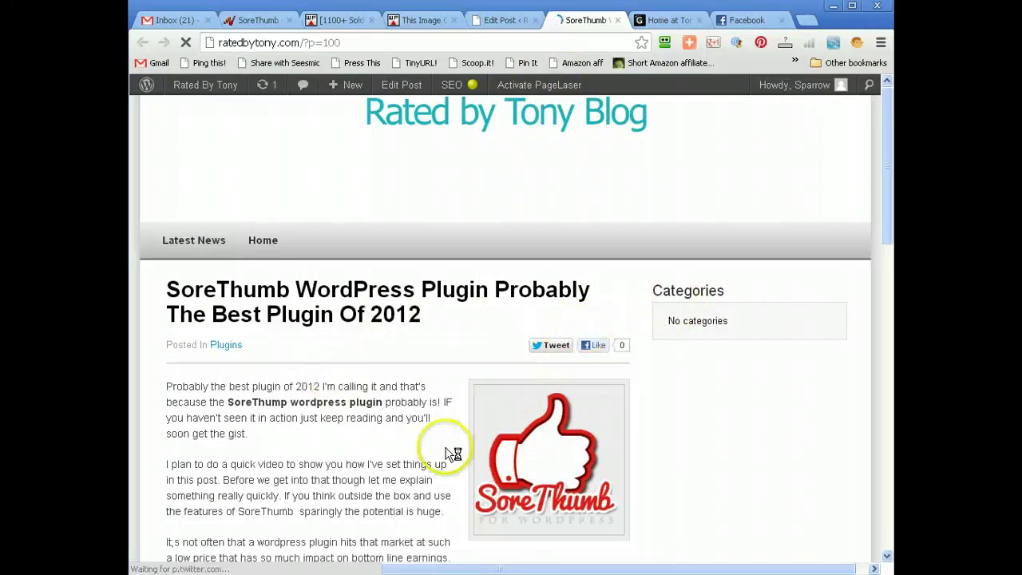
pyautogui.moveTo(886, 167); pyautogui.dragTo(828, 361)
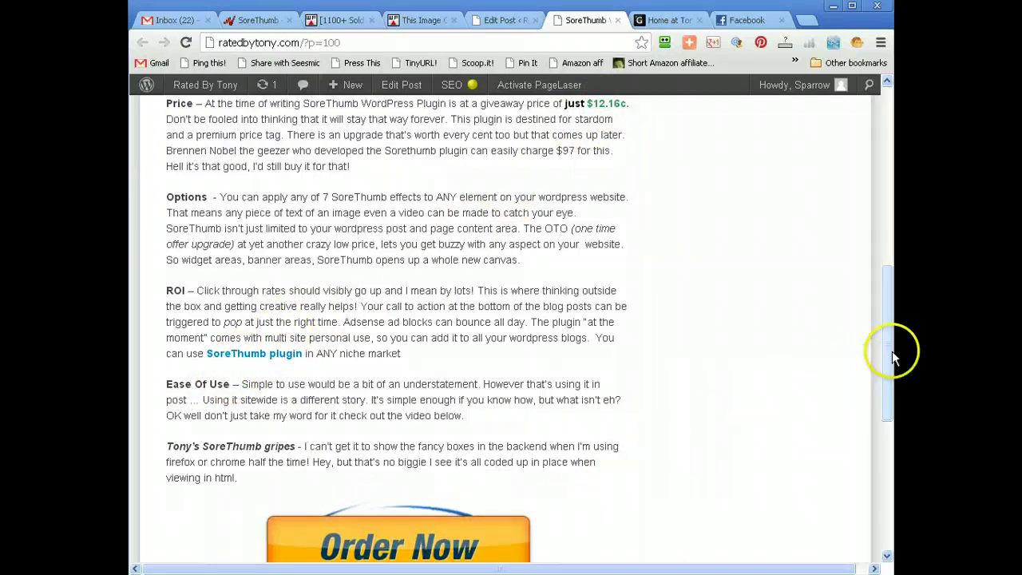
pyautogui.moveTo(884, 357); pyautogui.dragTo(893, 226)
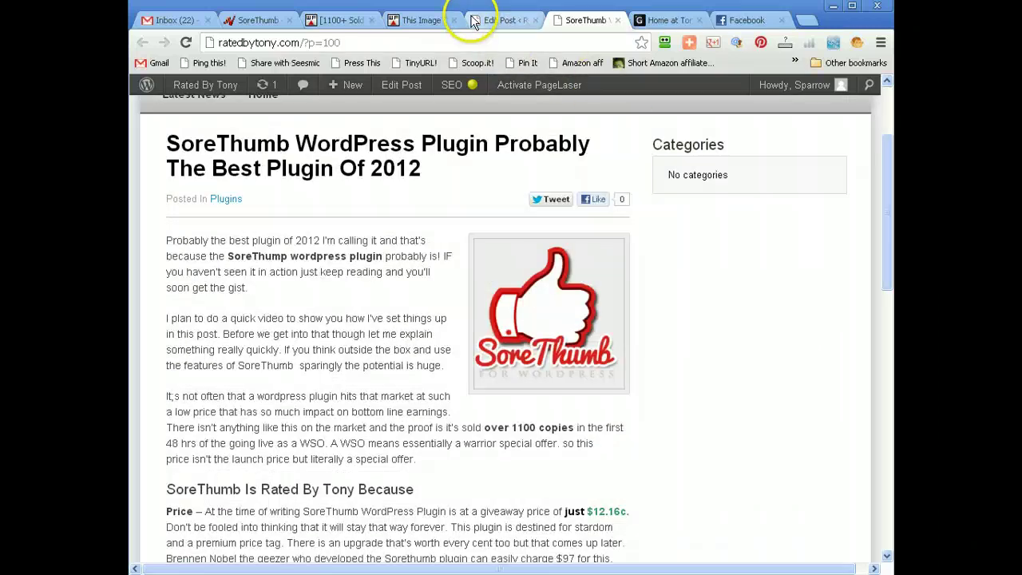
# Step: Back in the post editor, save the SoreThumb draft
pyautogui.click(506, 18)
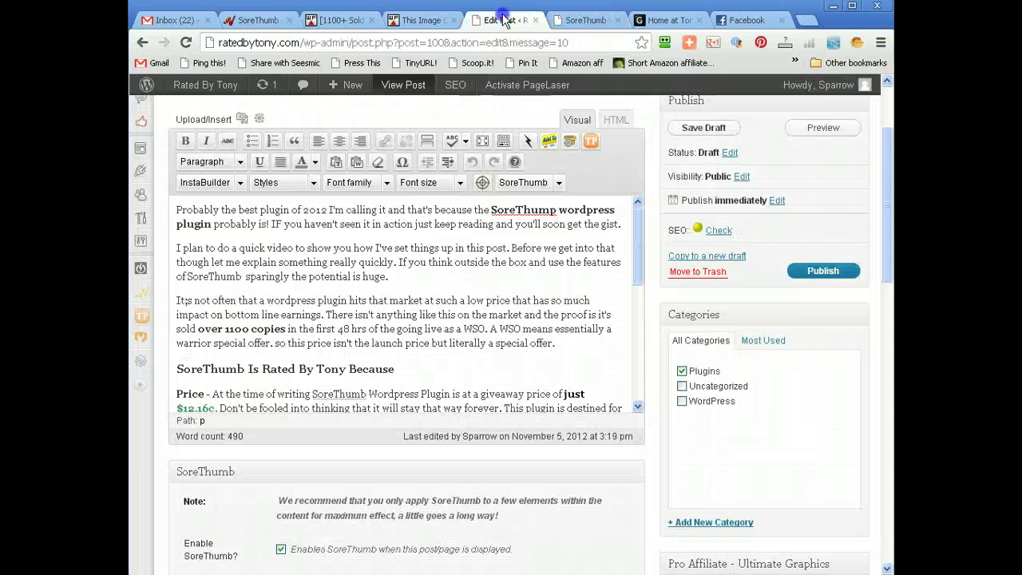
pyautogui.moveTo(634, 240); pyautogui.dragTo(649, 420)
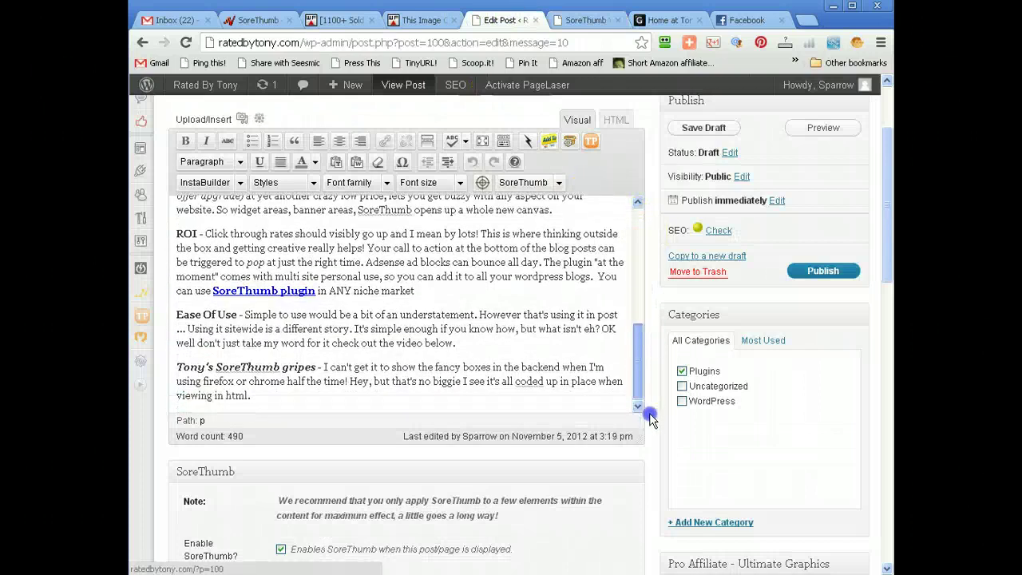
pyautogui.click(705, 130)
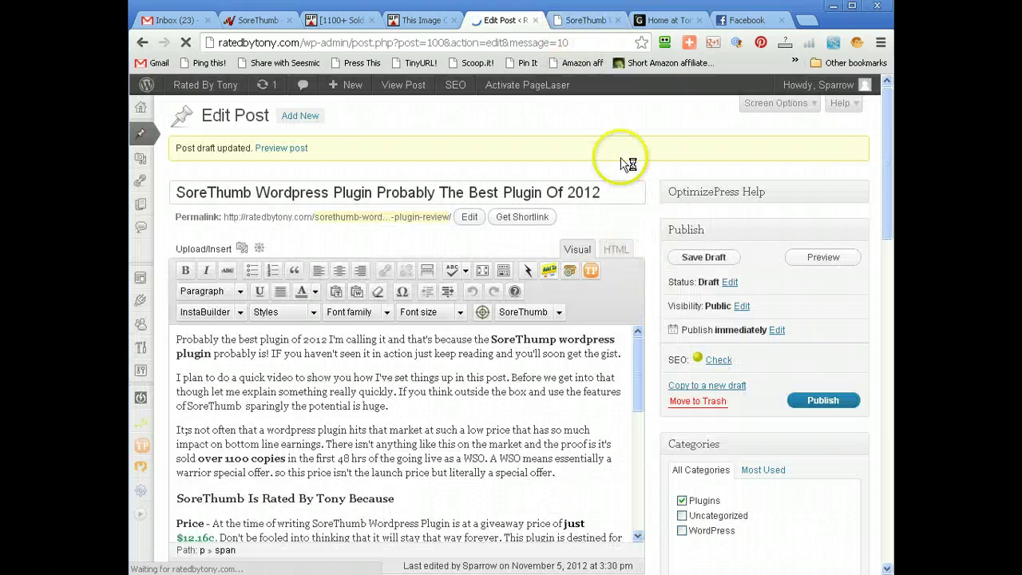
# Step: Close the outdated SoreThumb post tab and reopen View Post in a new tab
pyautogui.click(616, 20)
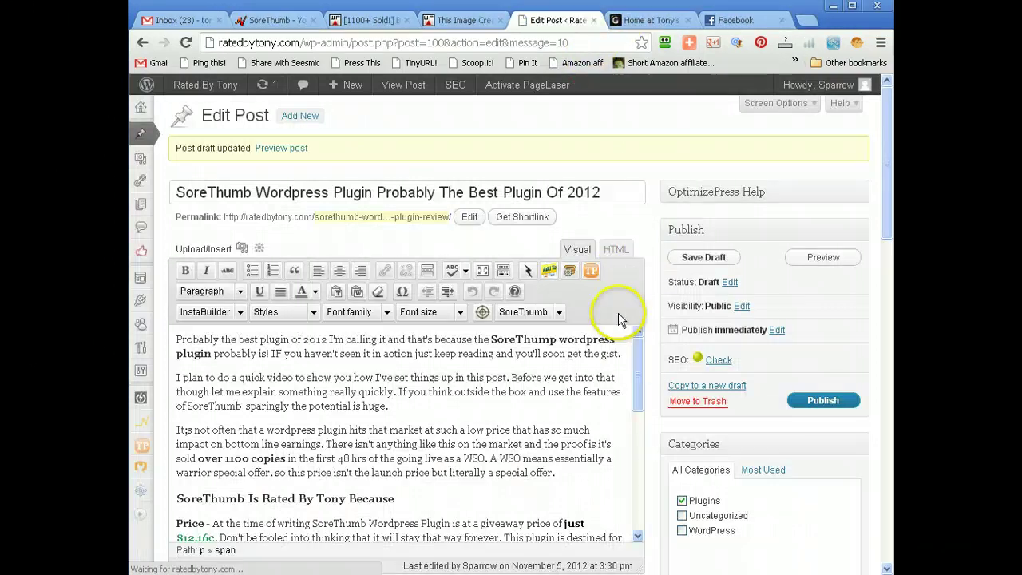
pyautogui.moveTo(638, 358); pyautogui.dragTo(639, 499)
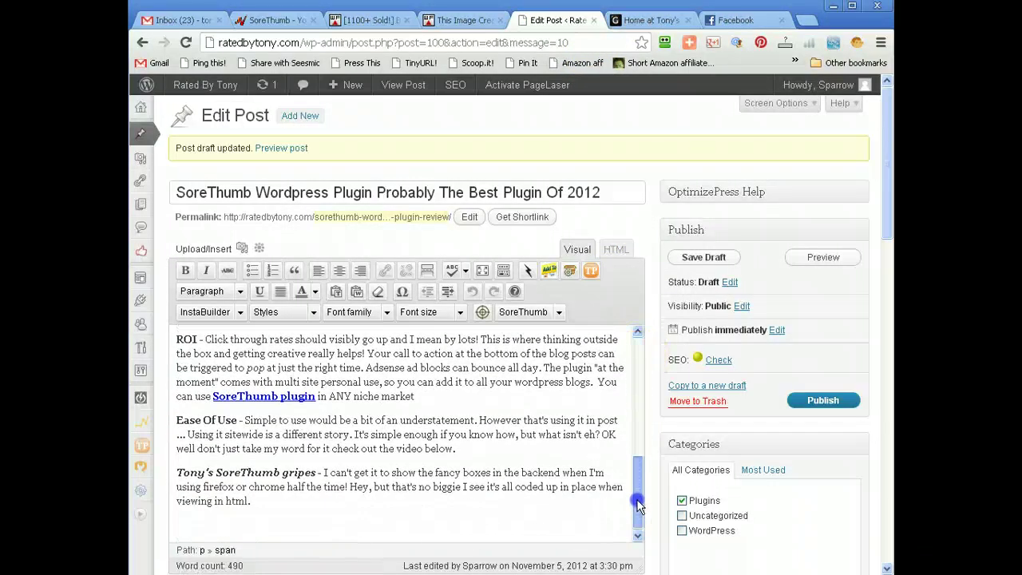
pyautogui.rightClick(414, 92)
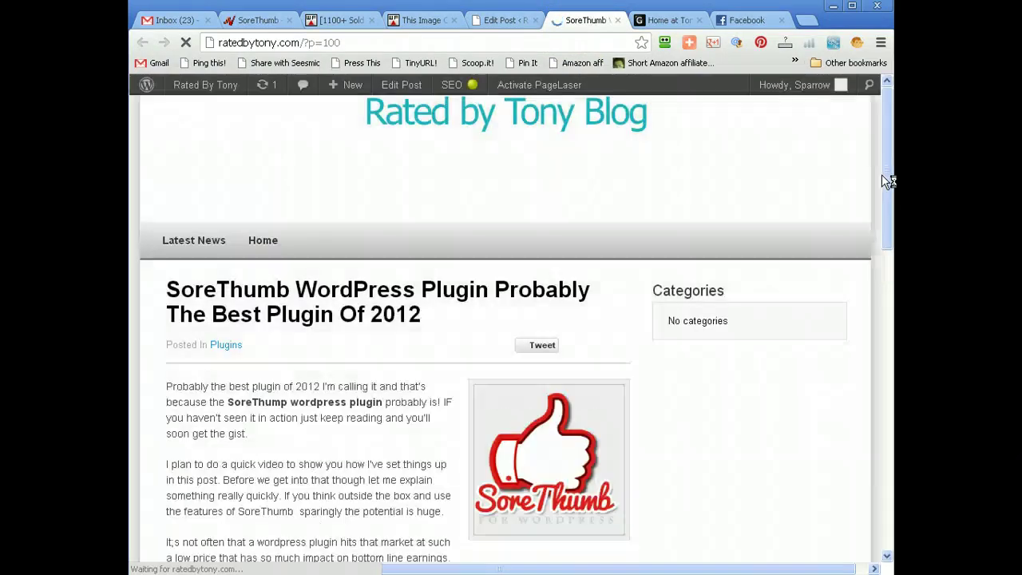
# Step: Scroll the refreshed post past the ROI section down to its tags and Facebook comments
pyautogui.moveTo(886, 176); pyautogui.dragTo(882, 336)
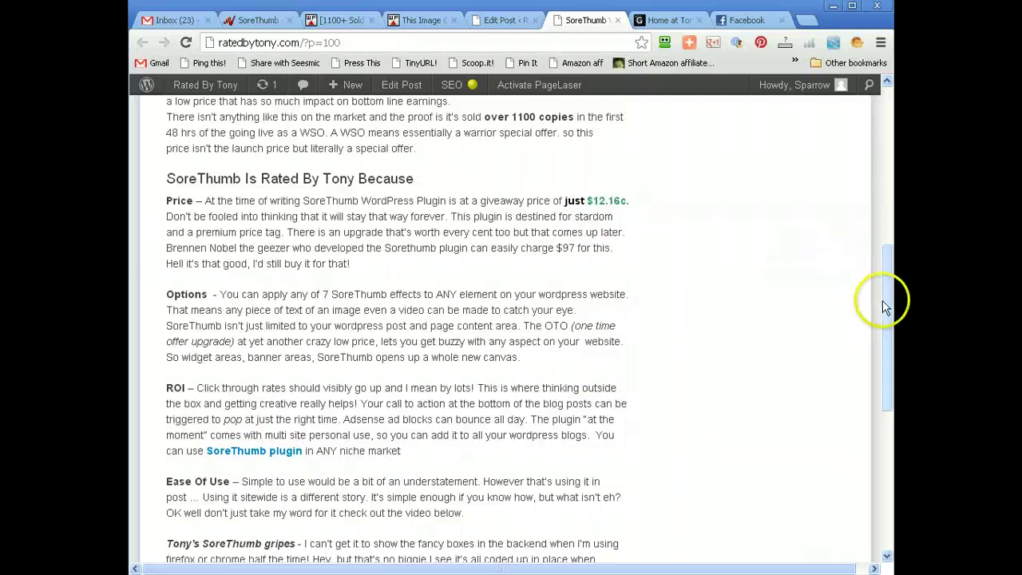
pyautogui.scroll(-5, 884, 307)
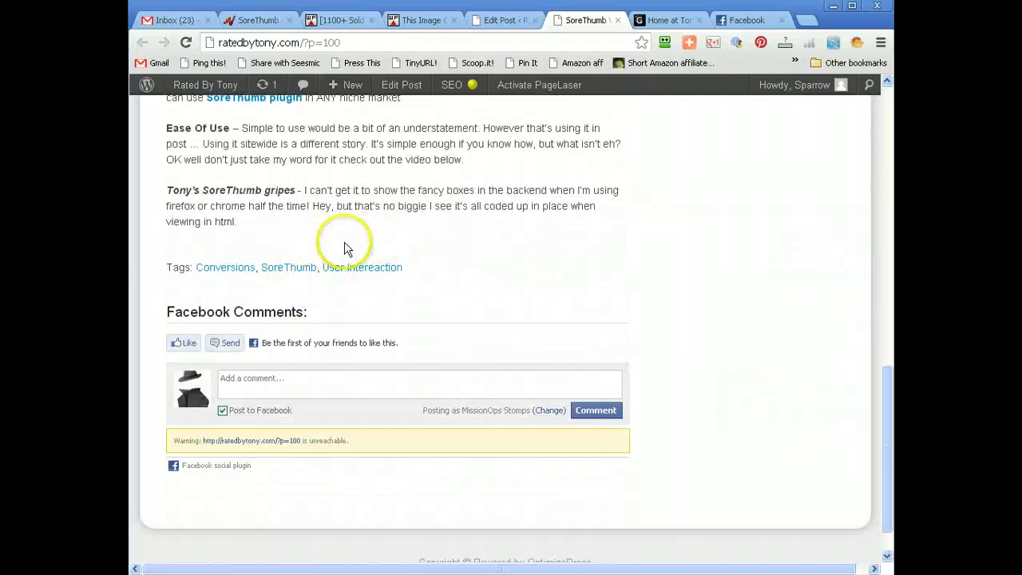
pyautogui.moveTo(890, 376); pyautogui.dragTo(888, 177)
# Step: In the post editor, start a new line below the gripes paragraph
pyautogui.click(497, 20)
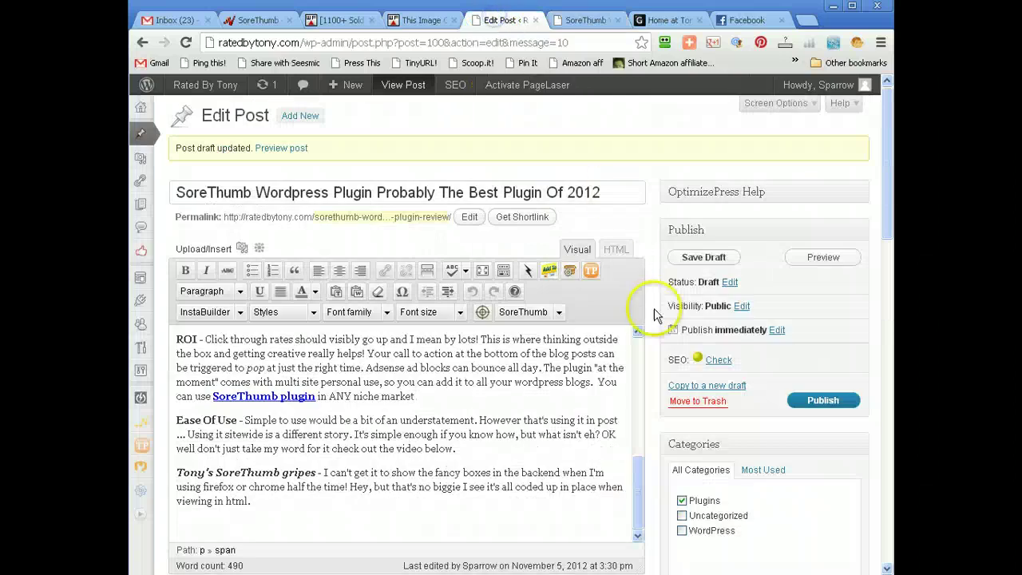
pyautogui.moveTo(890, 155); pyautogui.dragTo(891, 297)
pyautogui.click(383, 311)
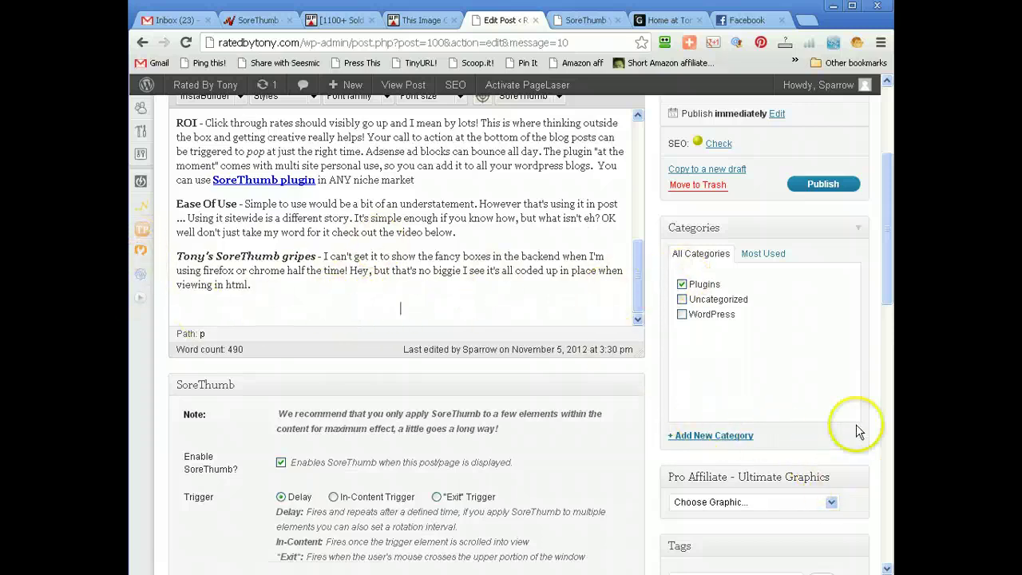
# Step: Try the Buy Now and red round graphics, settling on Add to cart (Orange Square w/cards)
pyautogui.moveTo(885, 290); pyautogui.dragTo(883, 342)
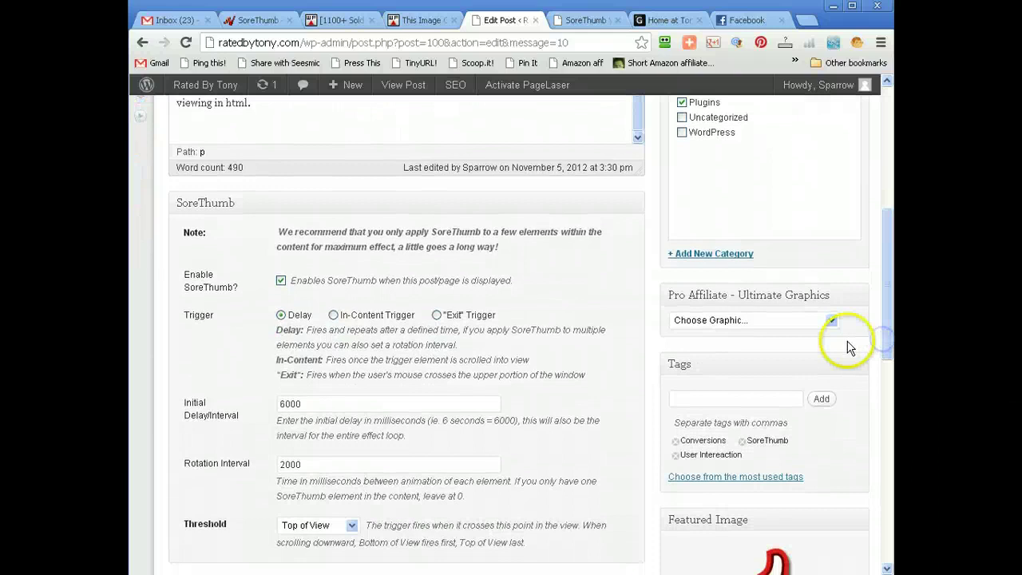
pyautogui.click(833, 324)
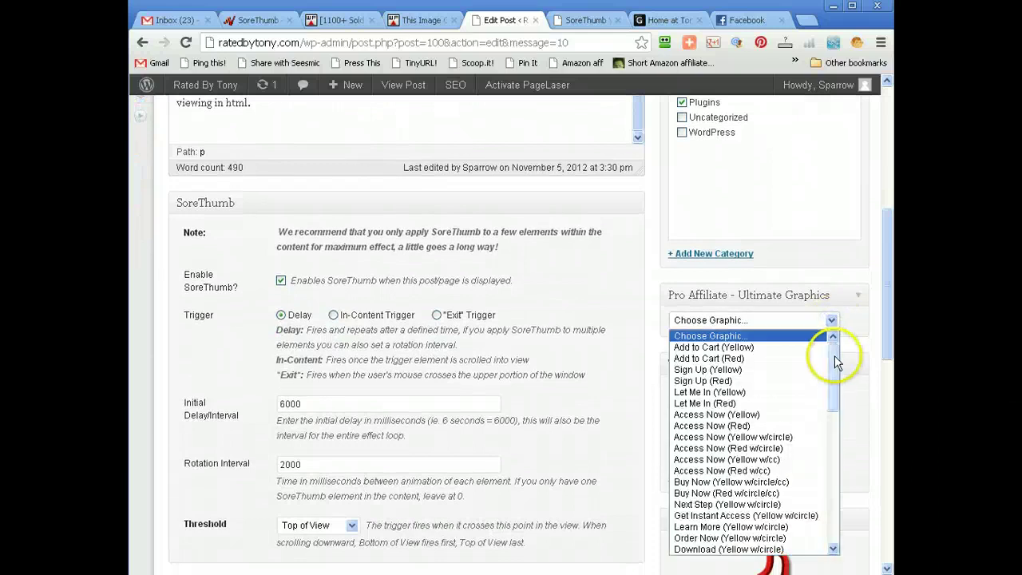
pyautogui.moveTo(835, 359); pyautogui.dragTo(835, 363)
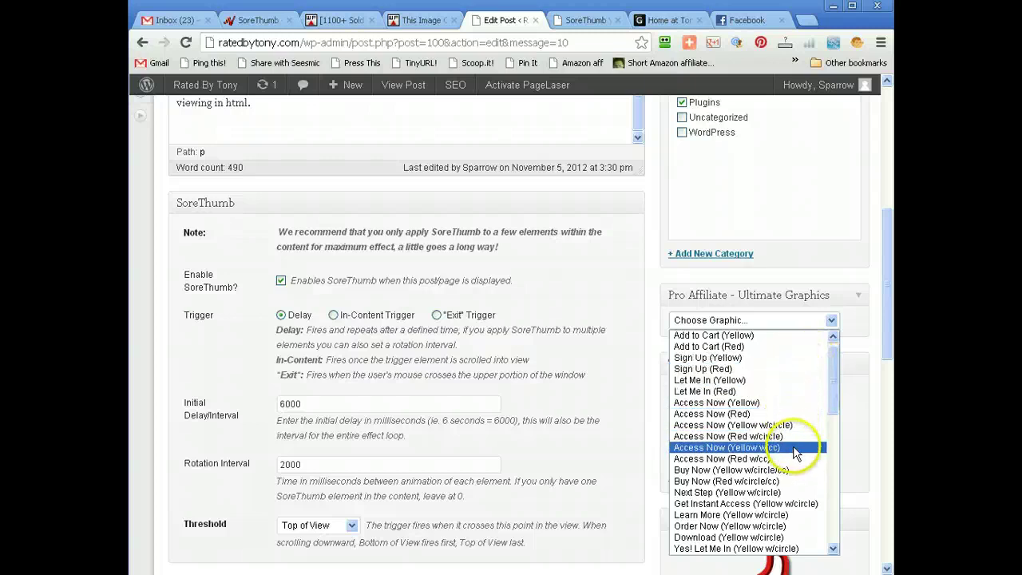
pyautogui.click(789, 480)
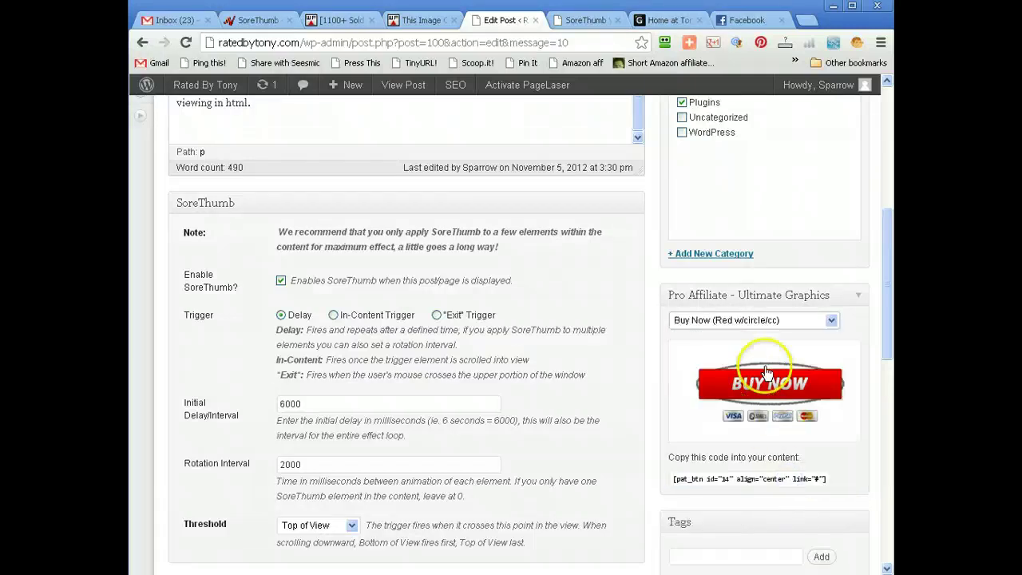
pyautogui.click(835, 321)
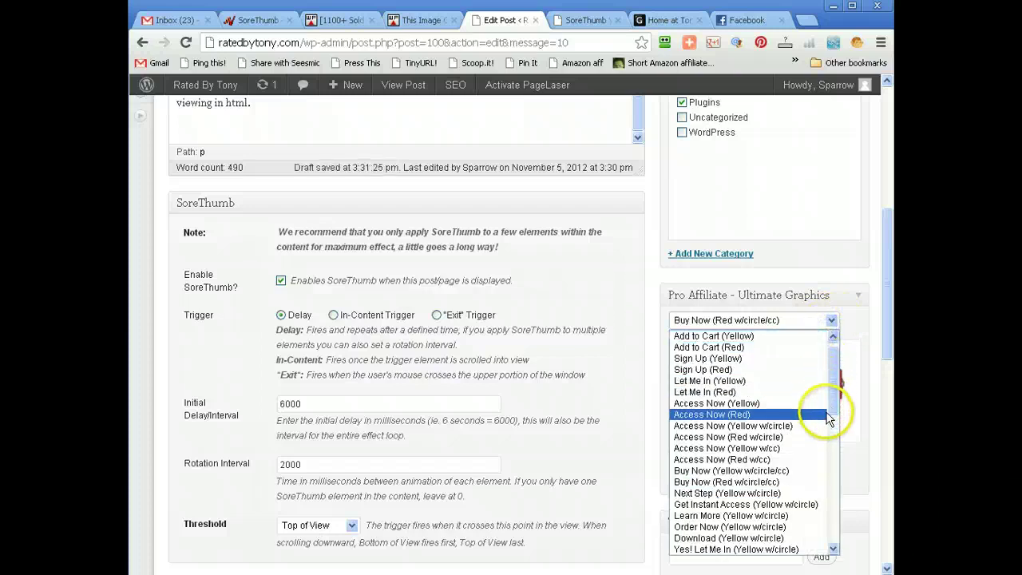
pyautogui.moveTo(829, 401); pyautogui.dragTo(832, 459)
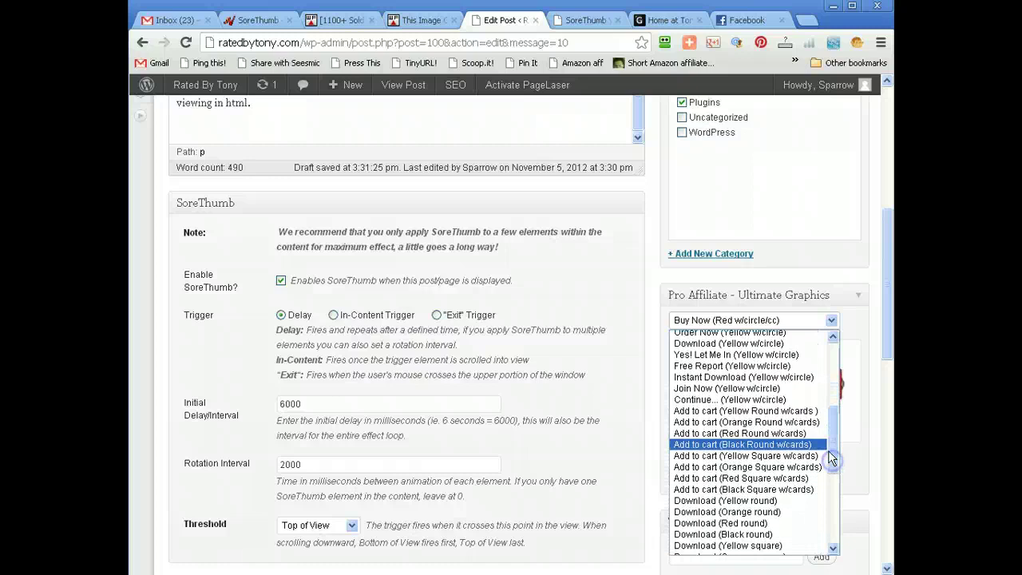
pyautogui.click(818, 435)
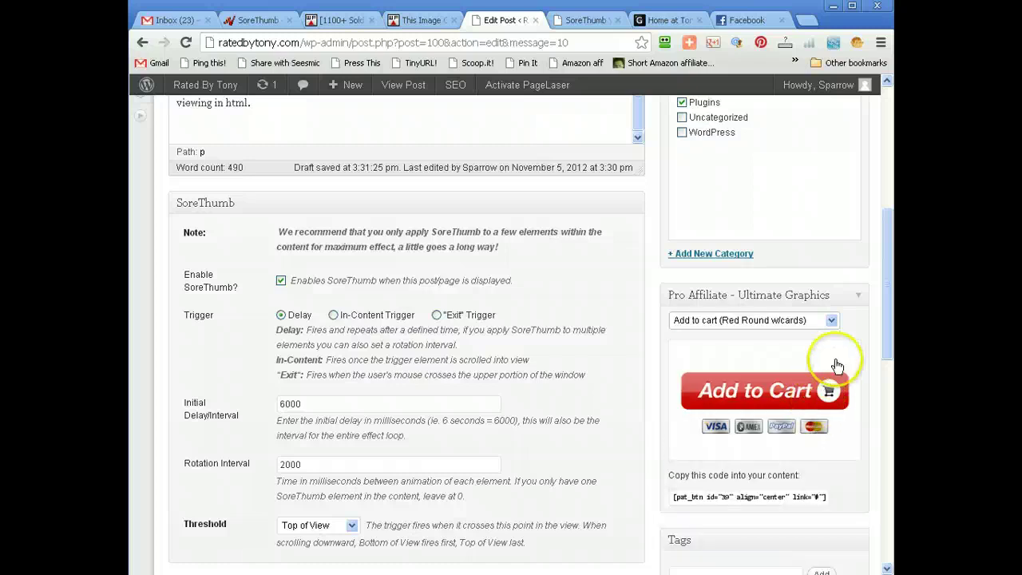
pyautogui.click(831, 321)
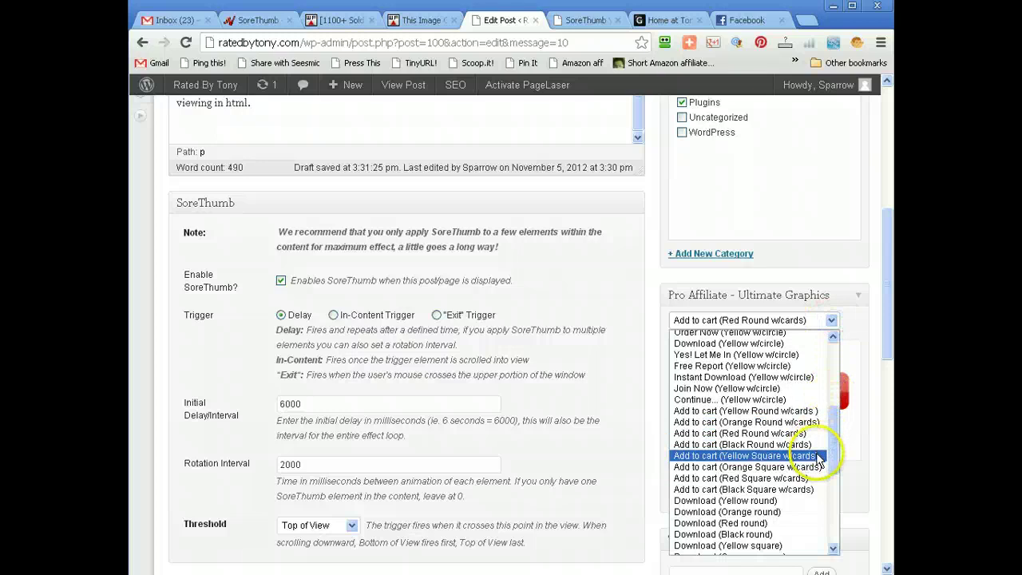
pyautogui.click(818, 467)
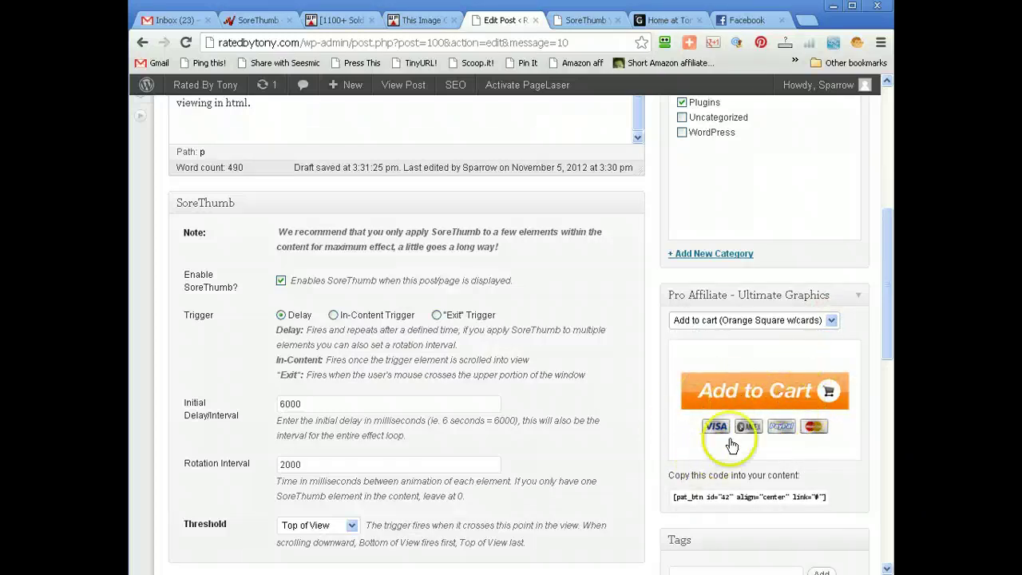
# Step: Copy the id 42 graphic shortcode and paste it below the gripes paragraph
pyautogui.rightClick(674, 501)
pyautogui.click(699, 501)
pyautogui.scroll(1, 435, 236)
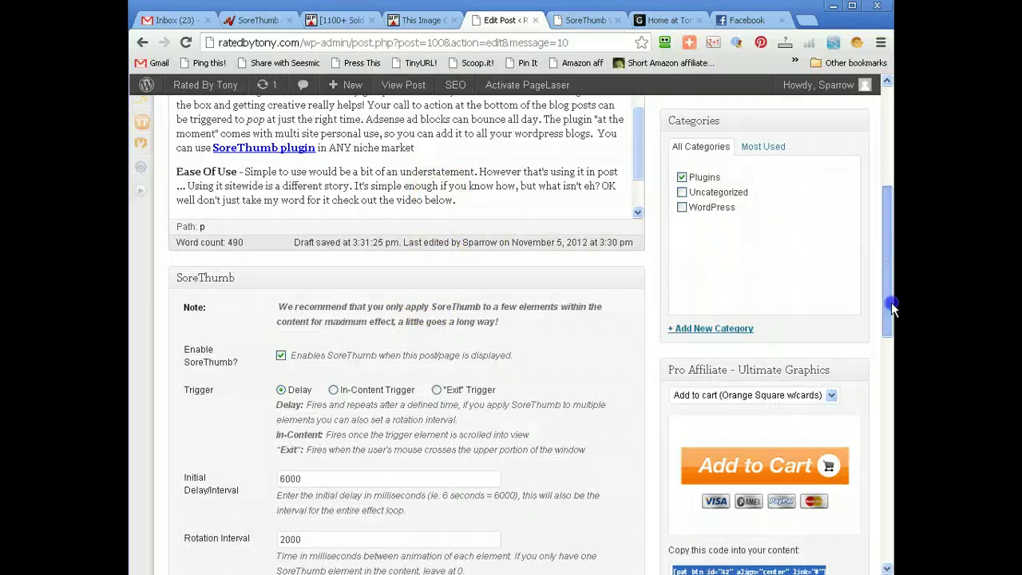
pyautogui.scroll(3, 889, 308)
pyautogui.scroll(-2, 632, 379)
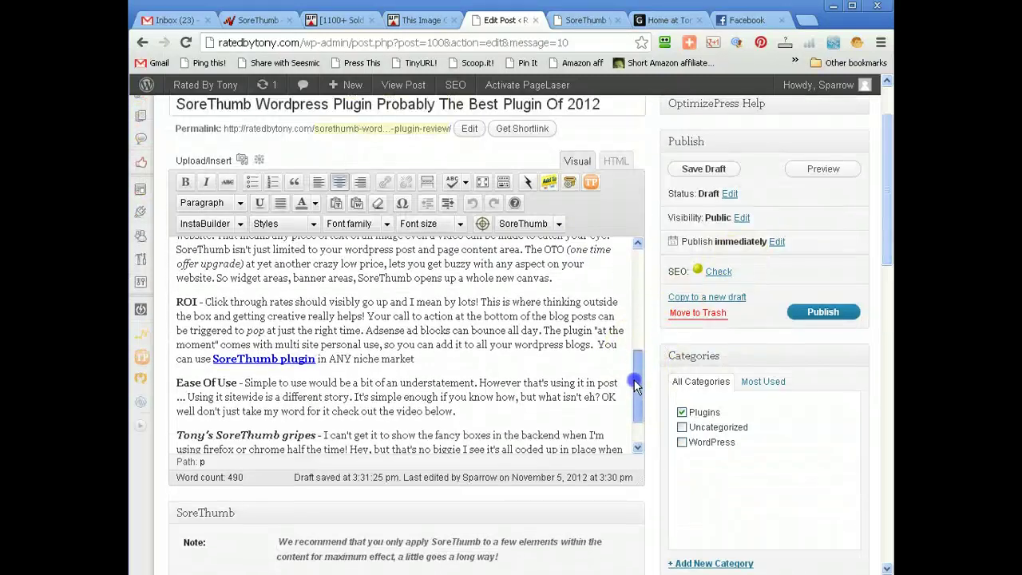
pyautogui.click(397, 440)
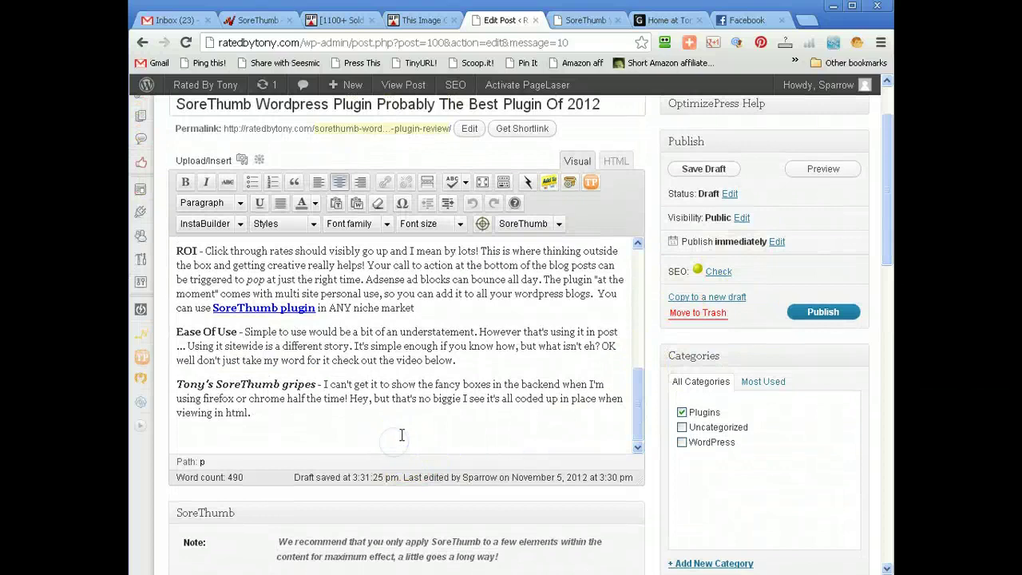
pyautogui.rightClick(402, 435)
pyautogui.click(456, 507)
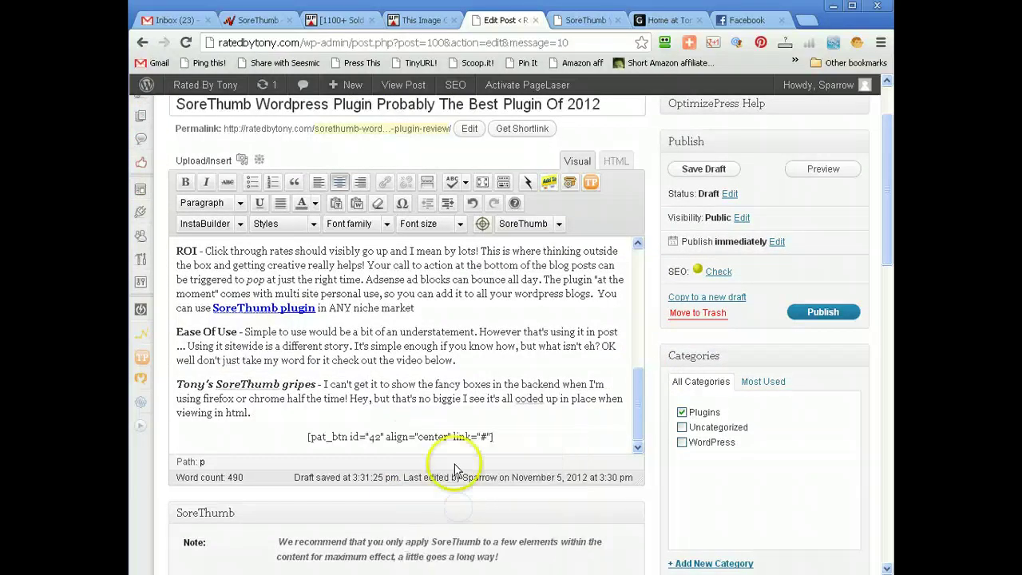
# Step: Replace the shortcode's link="#" with the SoreThumb plugin link address, then save the draft
pyautogui.rightClick(293, 312)
pyautogui.click(357, 382)
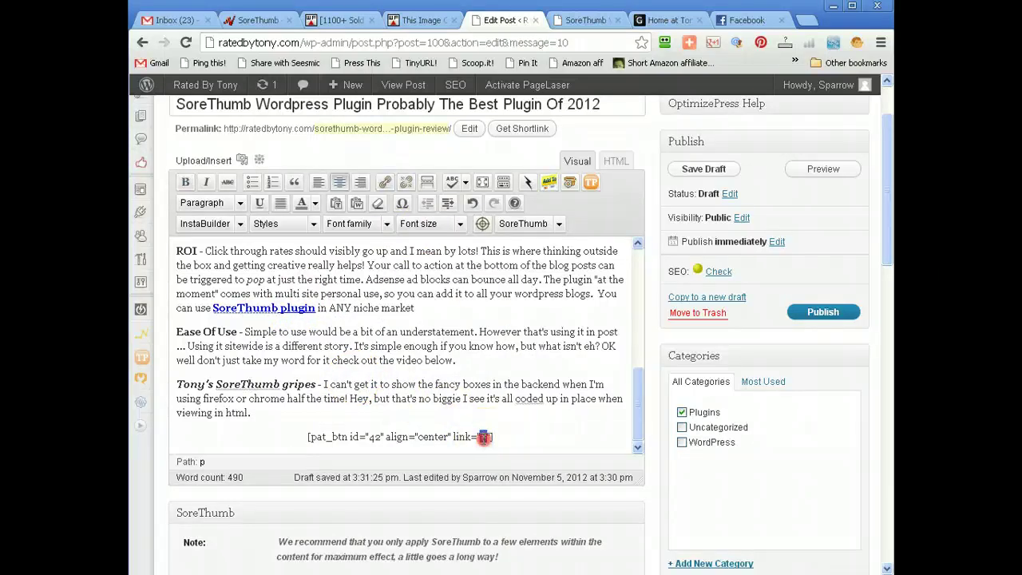
pyautogui.rightClick(484, 436)
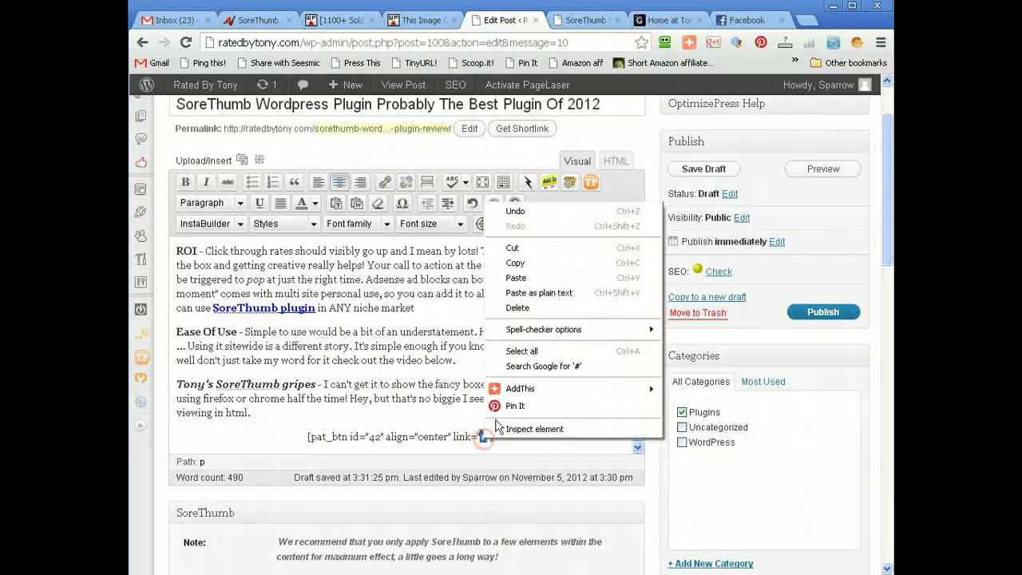
pyautogui.click(527, 280)
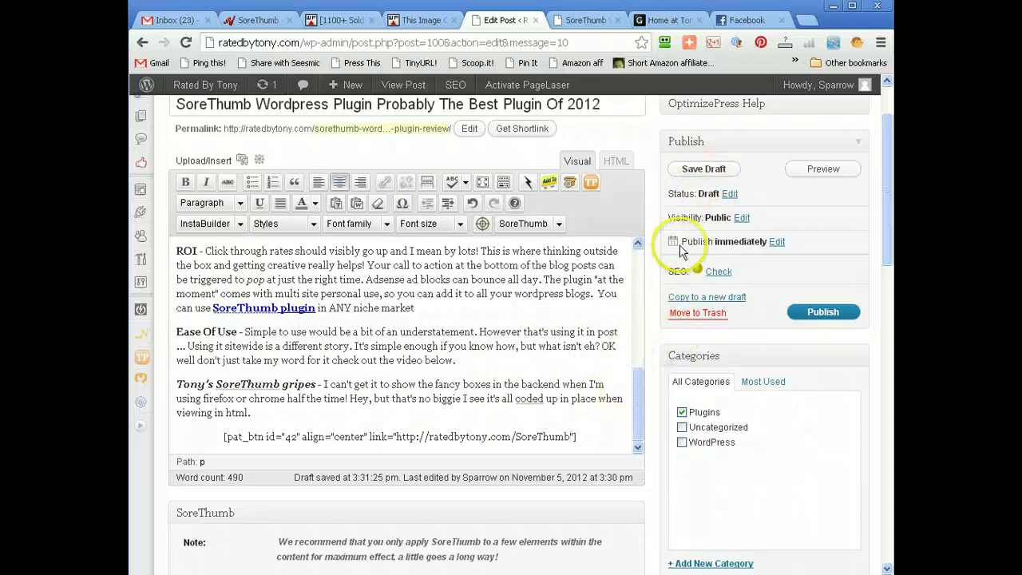
pyautogui.click(706, 170)
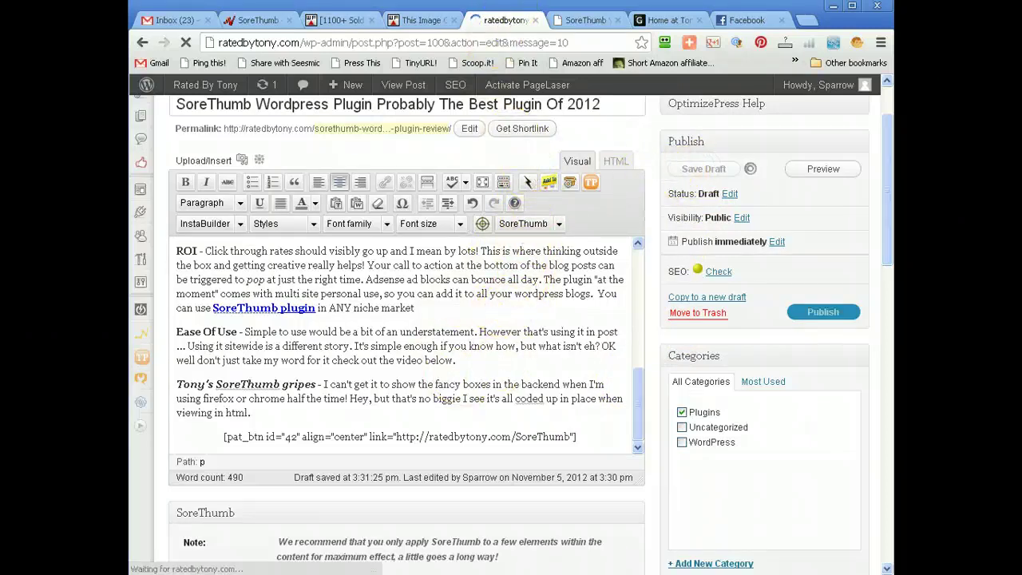
# Step: Reload the live SoreThumb post and scroll to the orange Add to Cart button
pyautogui.click(585, 20)
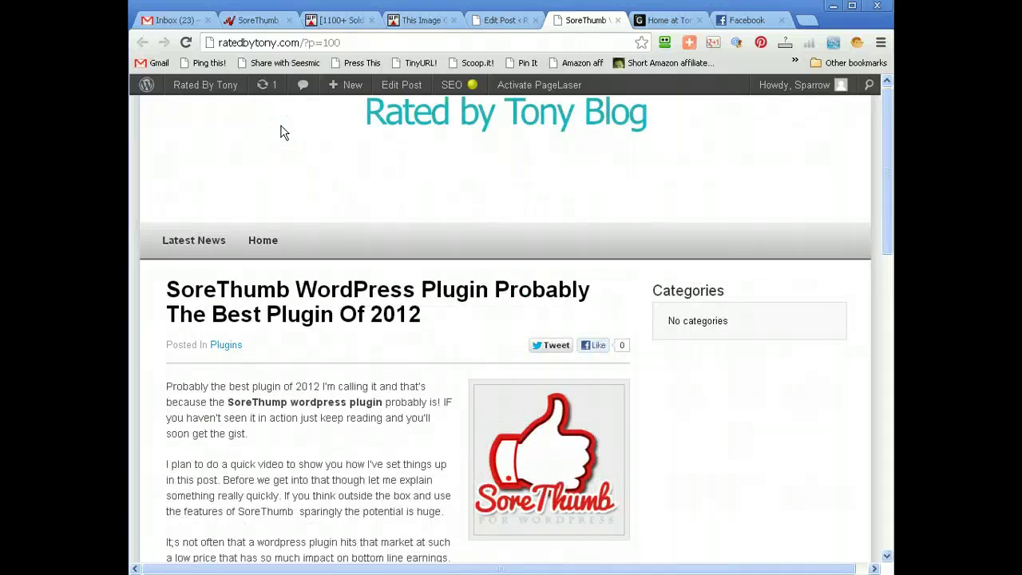
pyautogui.click(187, 44)
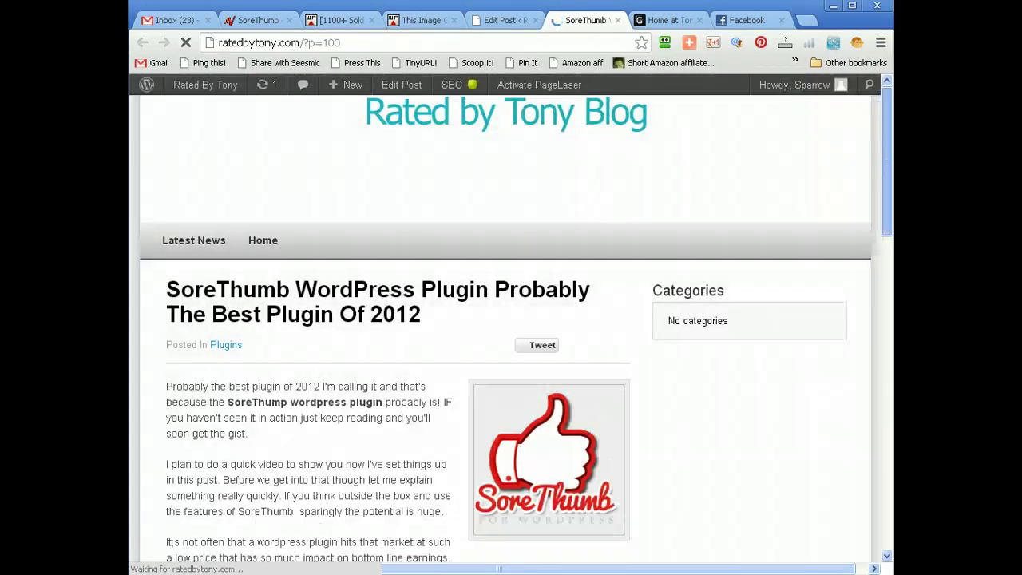
pyautogui.click(875, 439)
pyautogui.moveTo(875, 438); pyautogui.dragTo(875, 498)
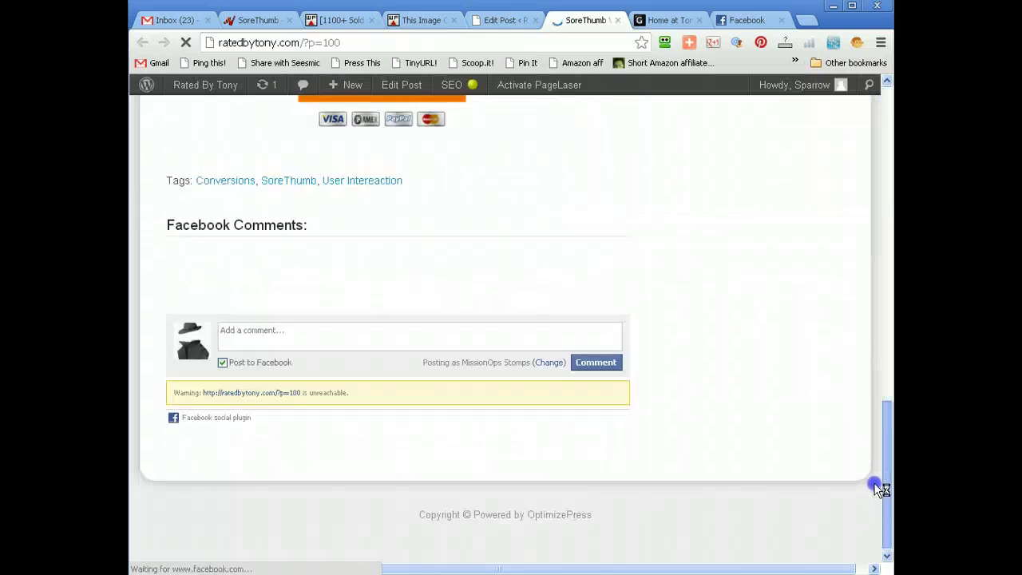
pyautogui.moveTo(883, 432); pyautogui.dragTo(883, 339)
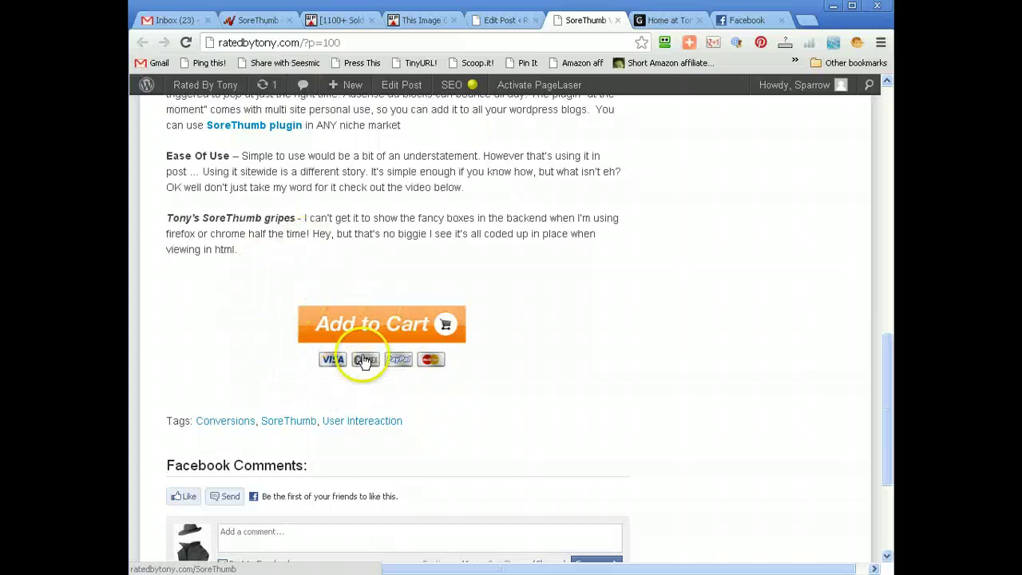
# Step: Return to the post editor and scroll down to the Add to Cart shortcode
pyautogui.click(486, 22)
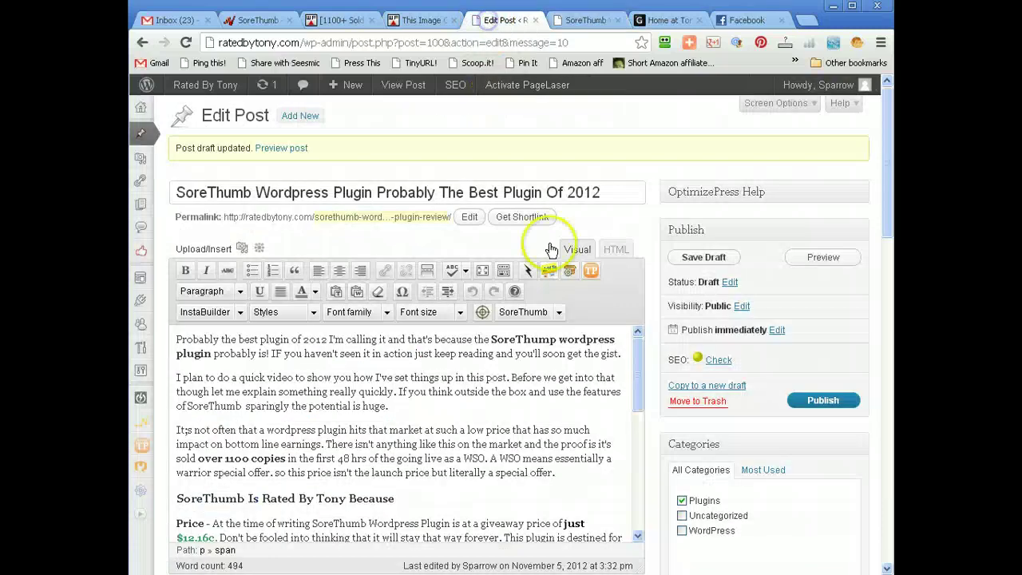
pyautogui.moveTo(885, 136); pyautogui.dragTo(887, 179)
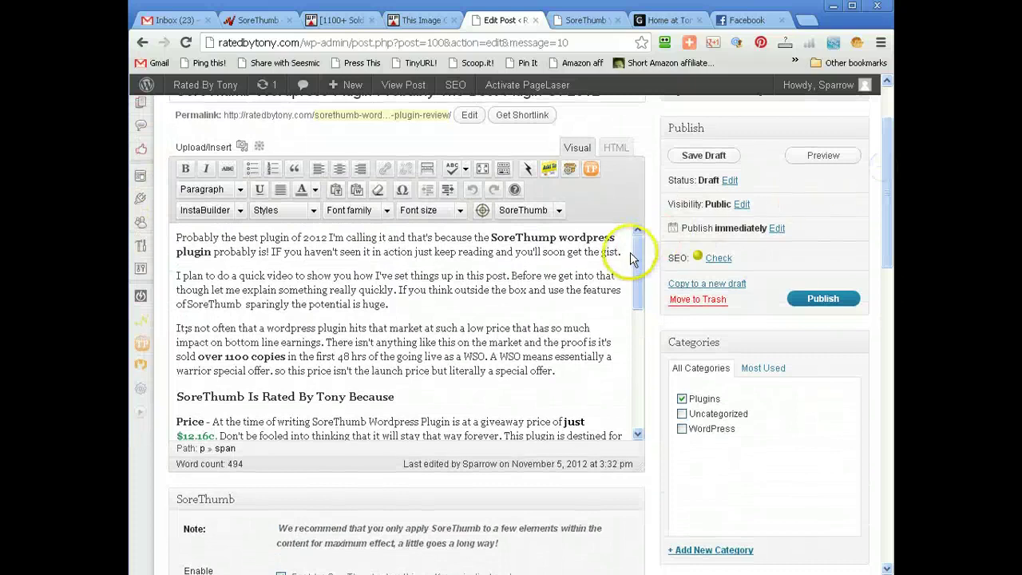
pyautogui.moveTo(638, 254); pyautogui.dragTo(639, 380)
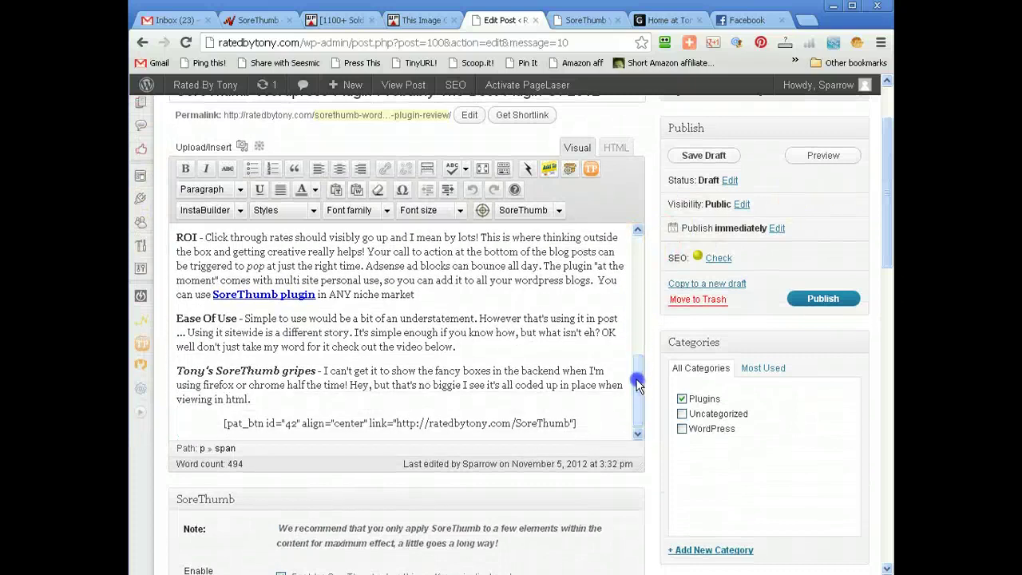
pyautogui.click(139, 413)
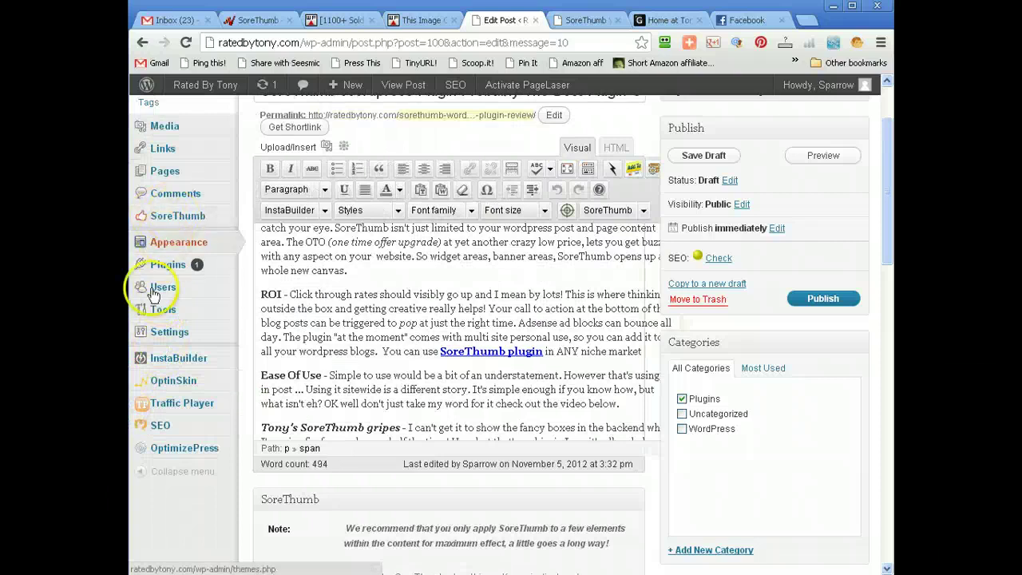
pyautogui.click(171, 472)
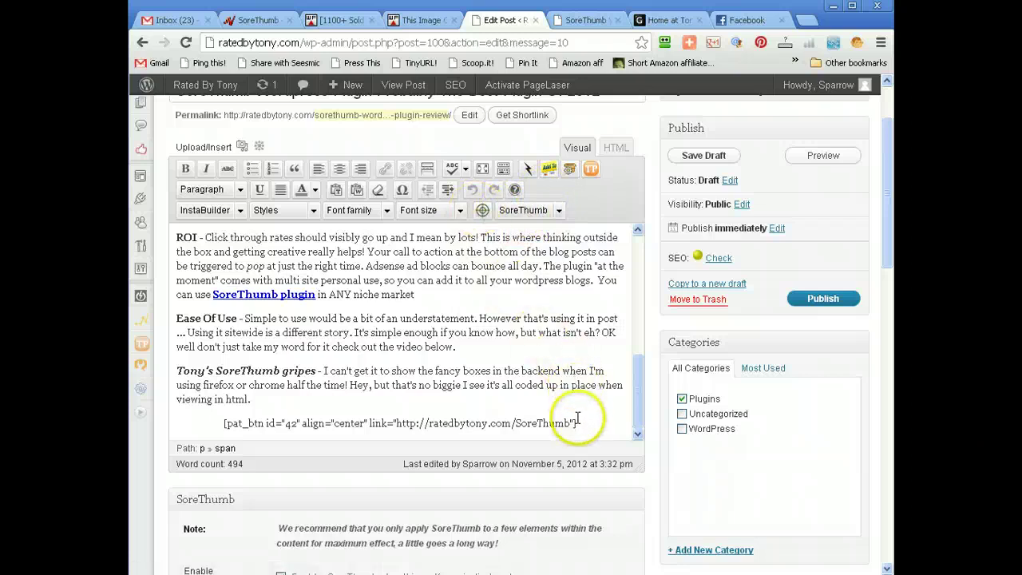
# Step: Select the end of the pat_btn shortcode and apply the Bounce effect from the SoreThumb dropdown
pyautogui.click(637, 407)
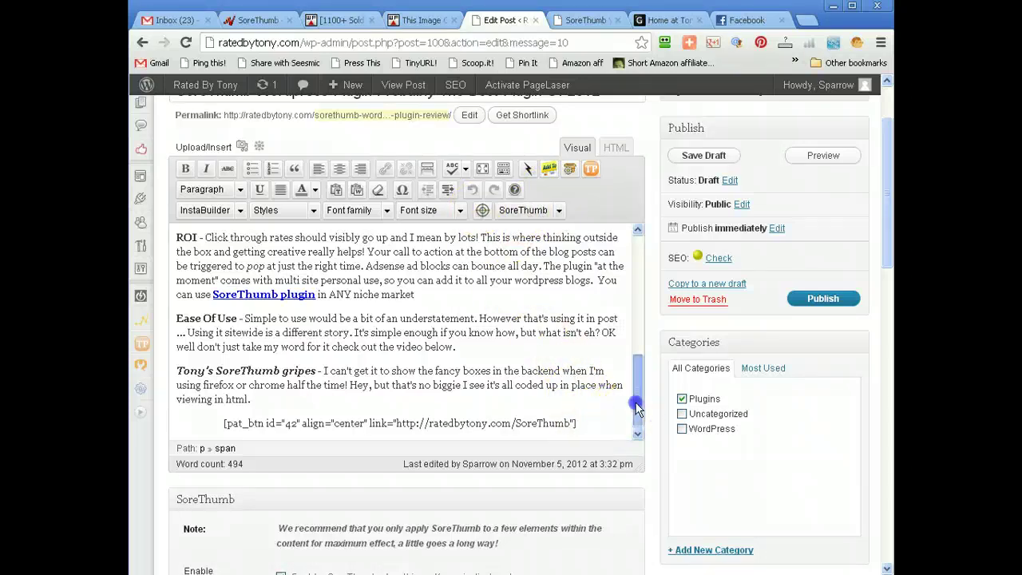
pyautogui.click(589, 423)
pyautogui.moveTo(579, 424); pyautogui.dragTo(438, 423)
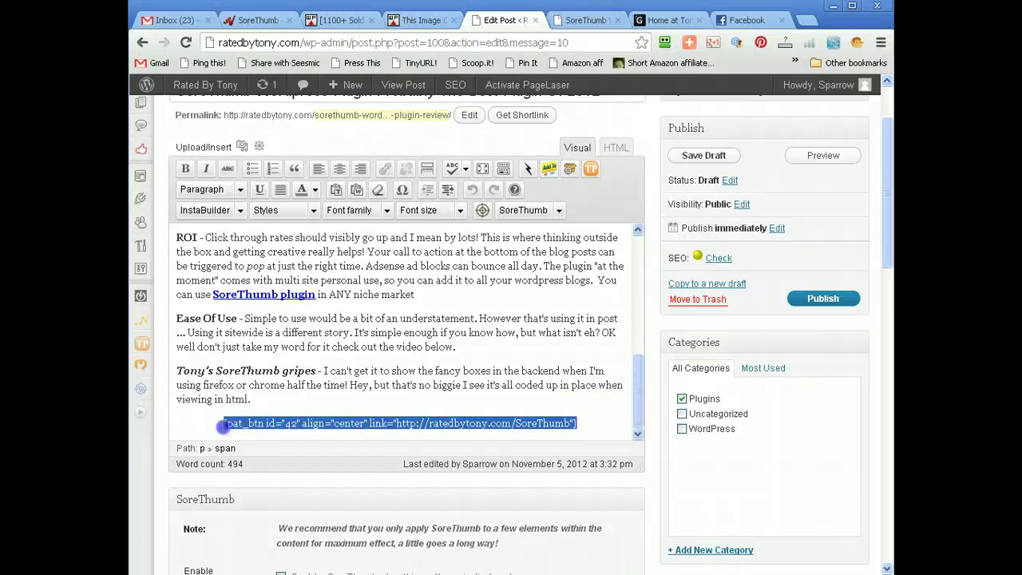
pyautogui.click(560, 211)
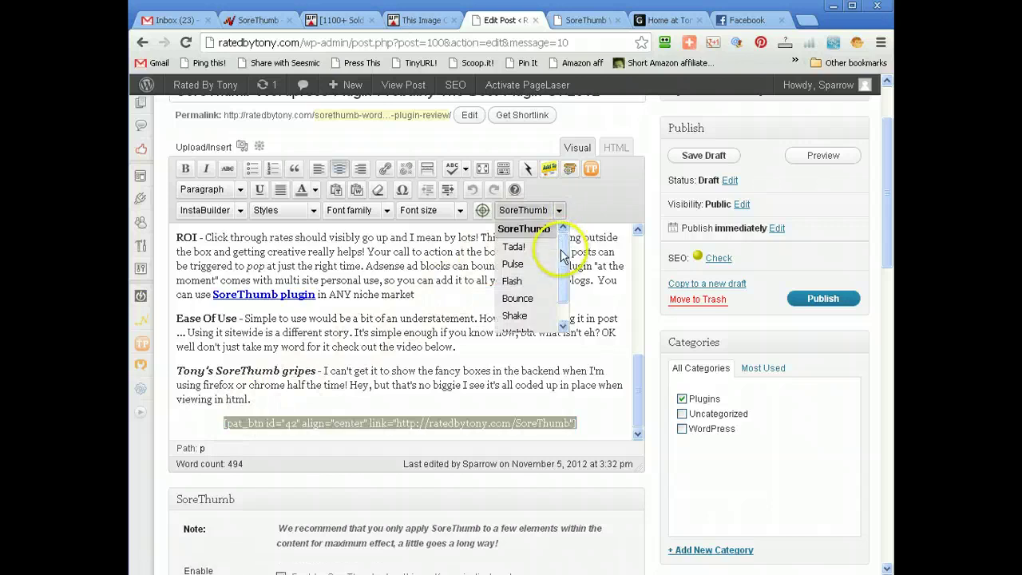
pyautogui.scroll(-1, 563, 268)
pyautogui.moveTo(563, 267)
pyautogui.mouseDown()
pyautogui.moveTo(563, 293)
pyautogui.moveTo(563, 251)
pyautogui.moveTo(563, 277)
pyautogui.mouseUp()
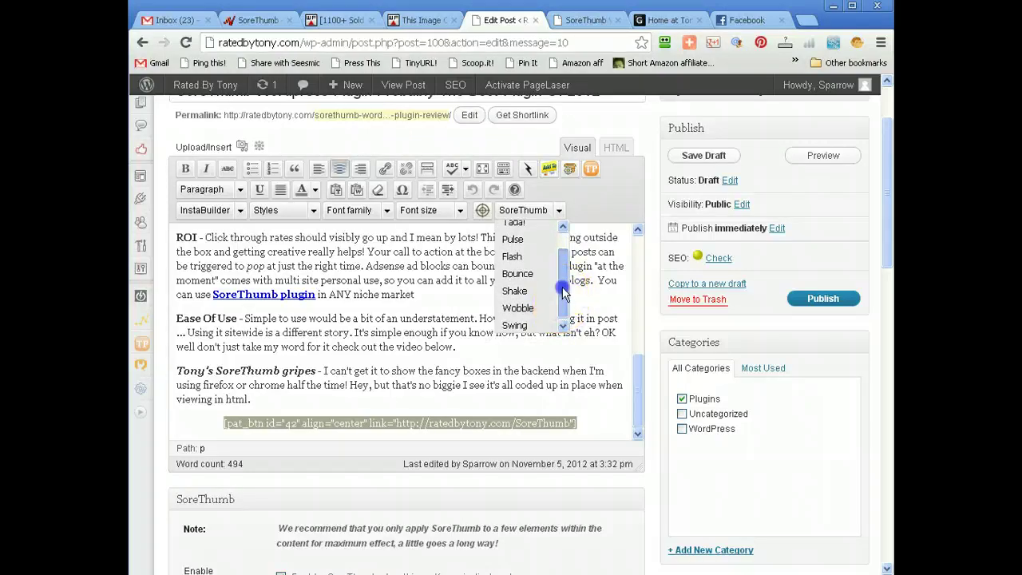
pyautogui.moveTo(563, 293)
pyautogui.mouseDown()
pyautogui.moveTo(563, 274)
pyautogui.moveTo(569, 292)
pyautogui.mouseUp()
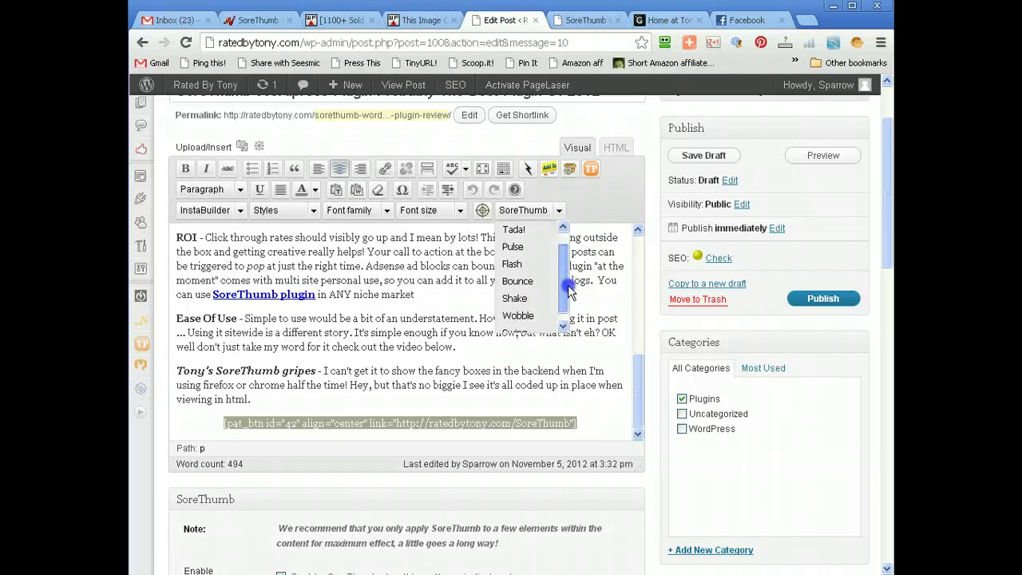
pyautogui.click(521, 282)
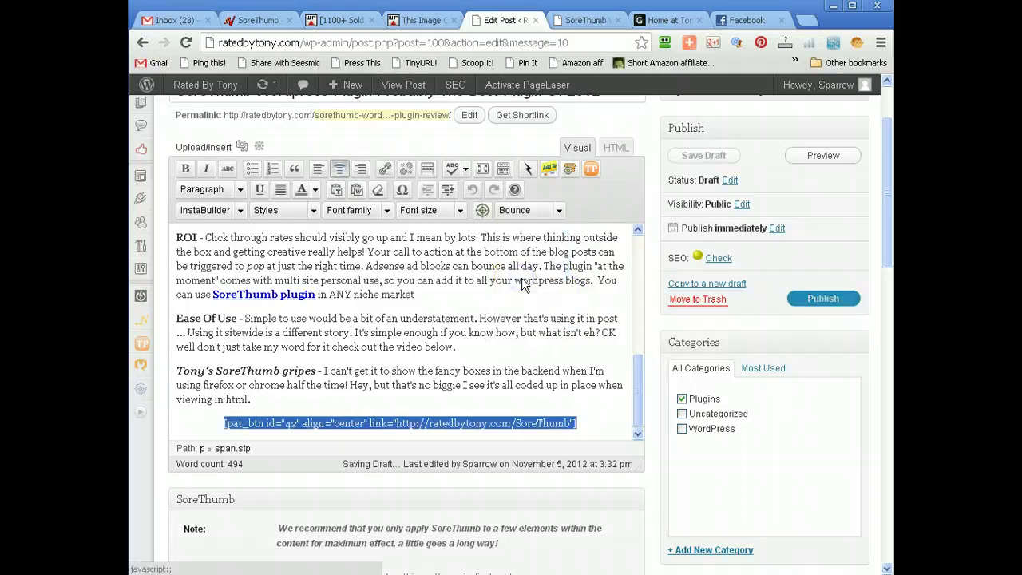
# Step: In the SoreThumb settings box, select the In-Content Trigger option instead of Delay
pyautogui.scroll(-2, 571, 299)
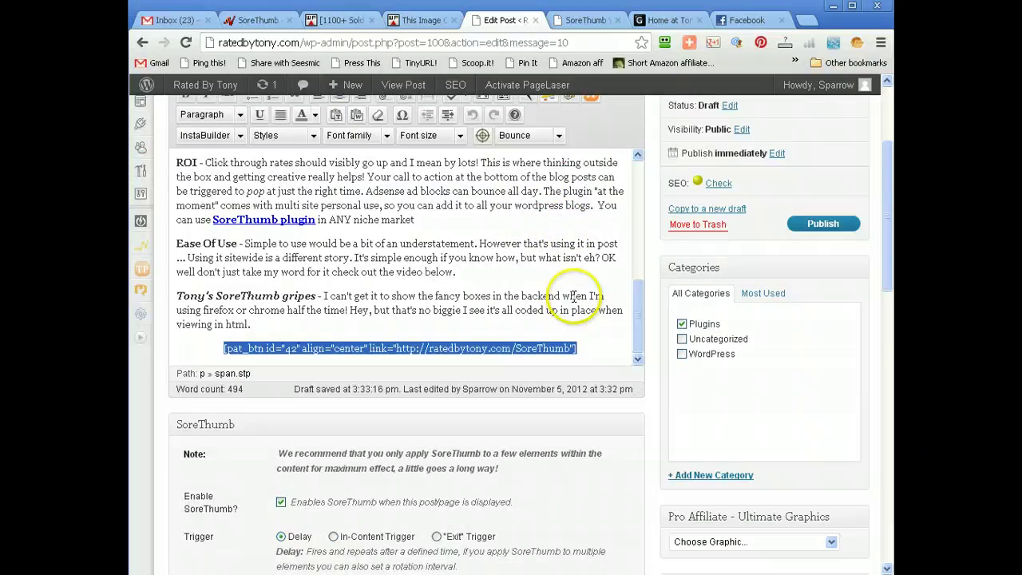
pyautogui.scroll(2, 575, 295)
pyautogui.scroll(-4, 575, 294)
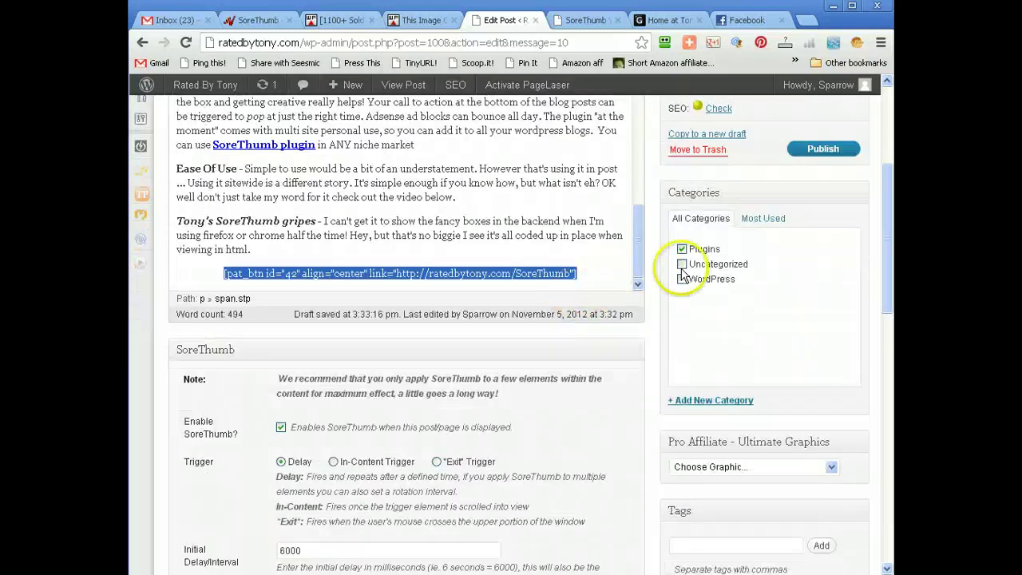
pyautogui.moveTo(888, 240); pyautogui.dragTo(880, 271)
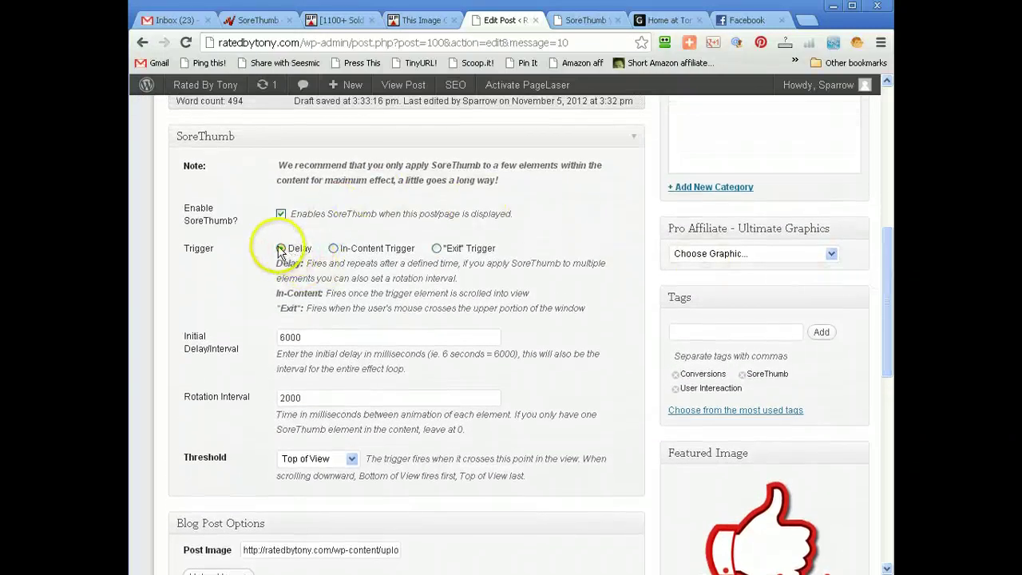
pyautogui.click(333, 249)
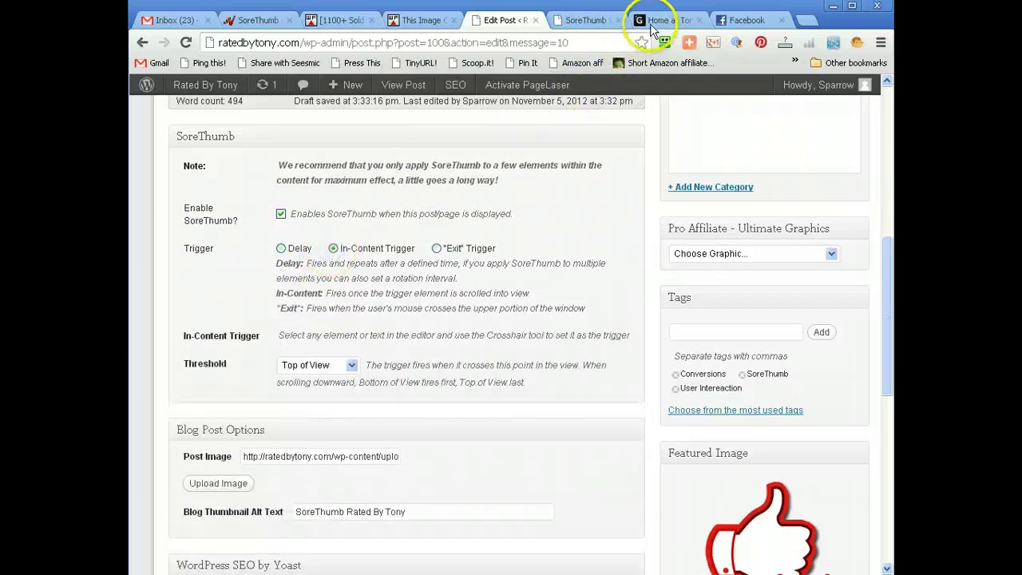
pyautogui.click(685, 22)
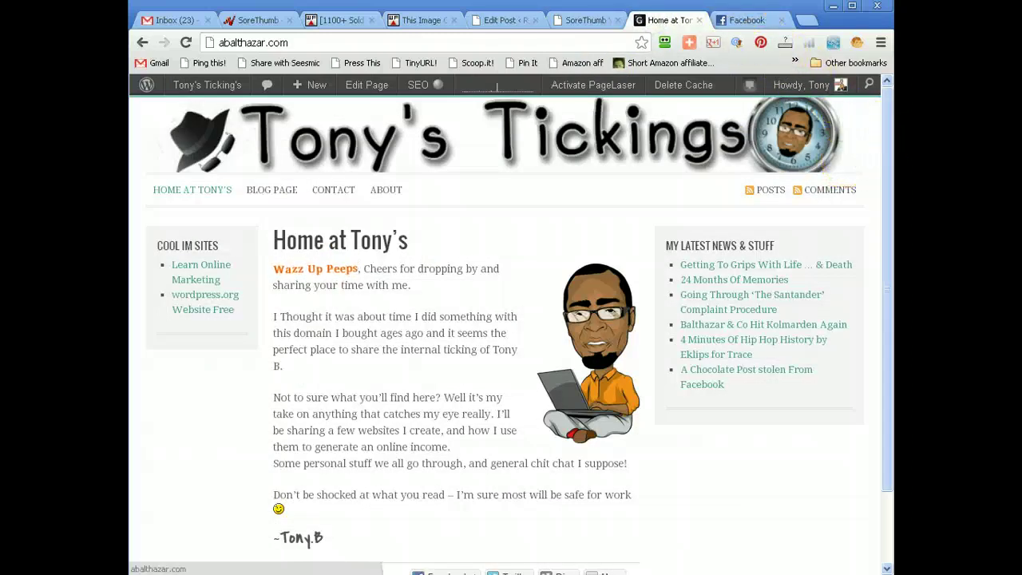
pyautogui.click(581, 17)
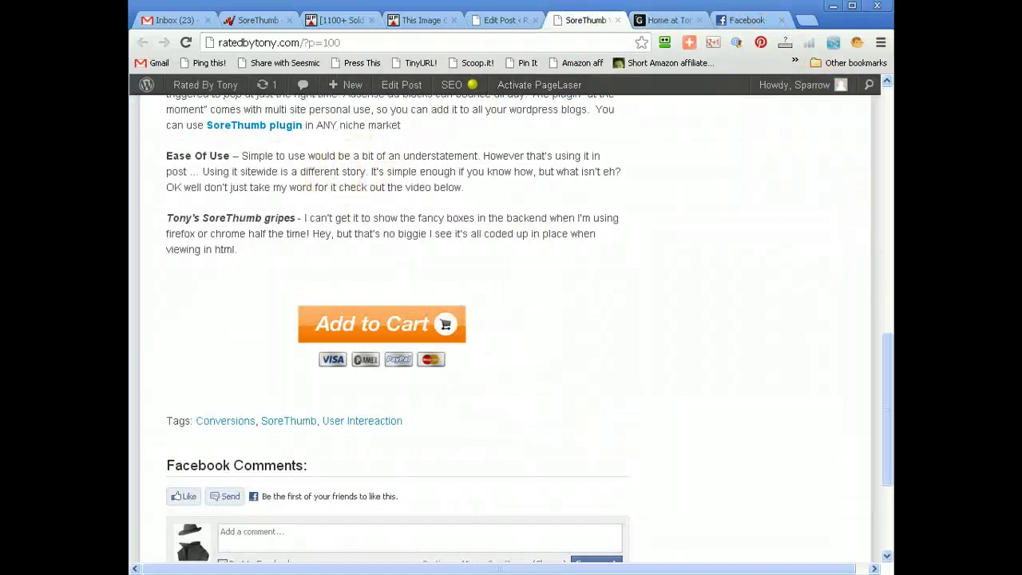
pyautogui.moveTo(893, 385); pyautogui.dragTo(882, 301)
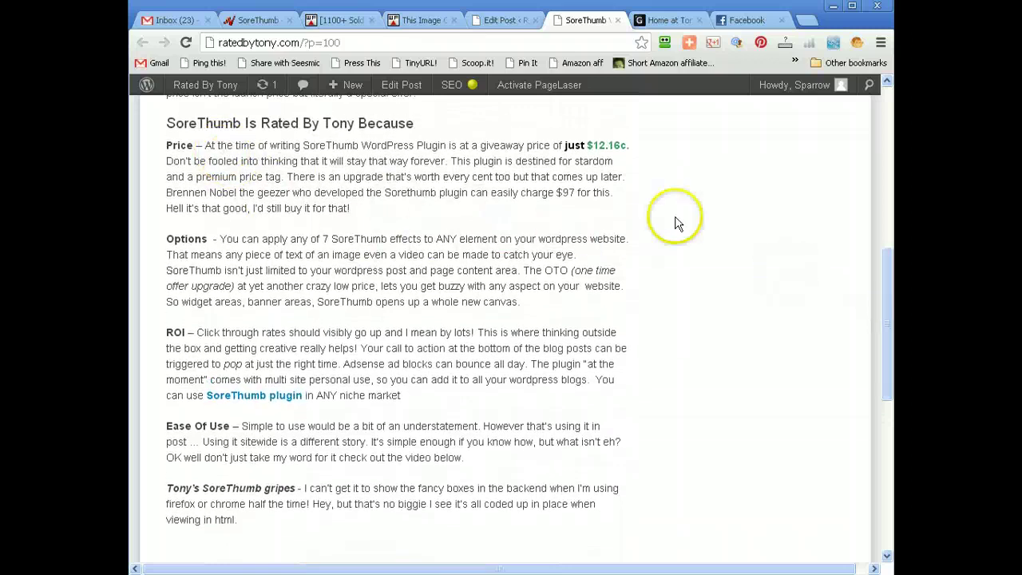
pyautogui.moveTo(885, 278); pyautogui.dragTo(890, 335)
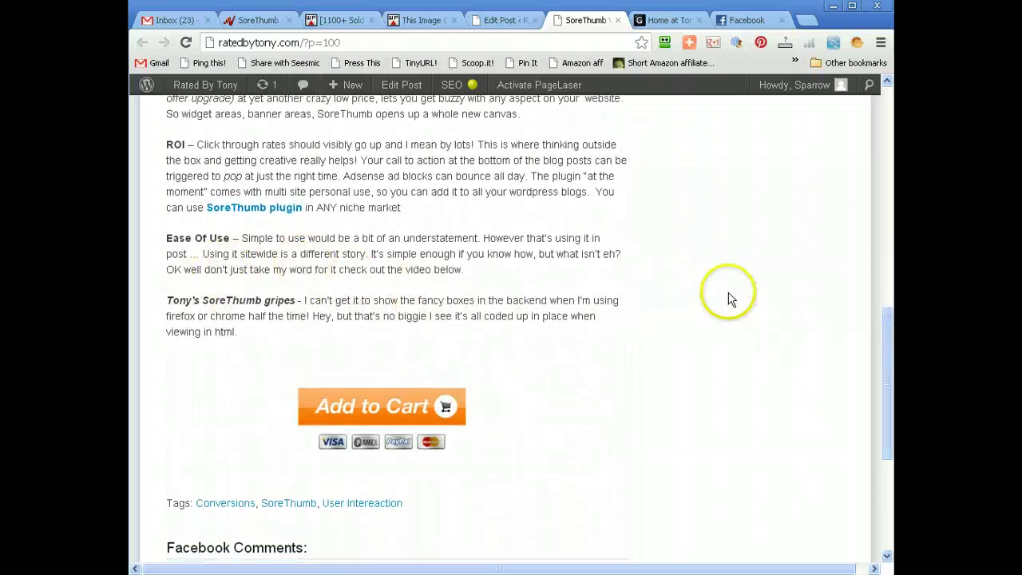
pyautogui.click(511, 18)
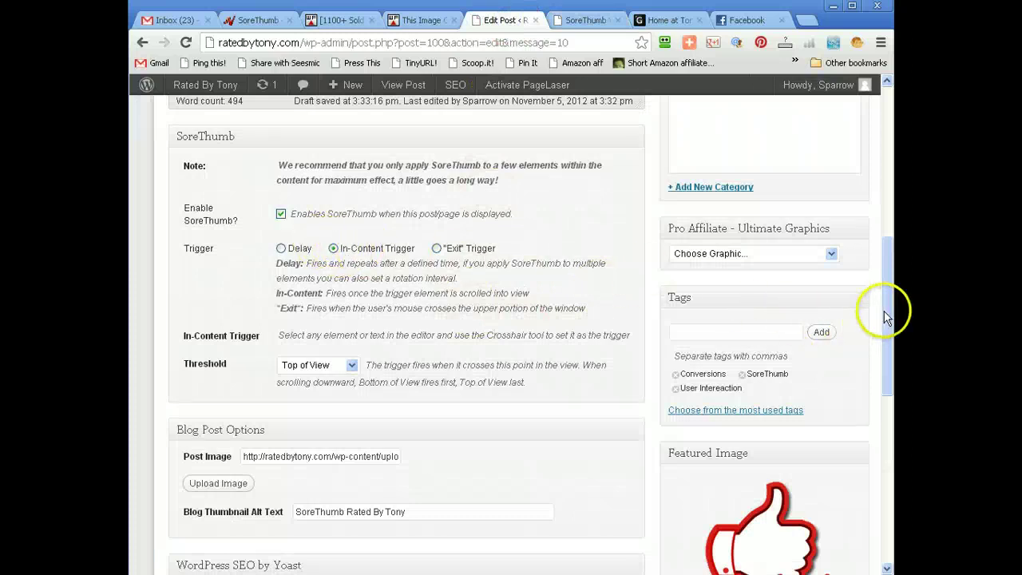
# Step: Set the SoreThumb in-content trigger right after the word Price in the Rated By Tony Because section
pyautogui.moveTo(885, 315); pyautogui.dragTo(877, 185)
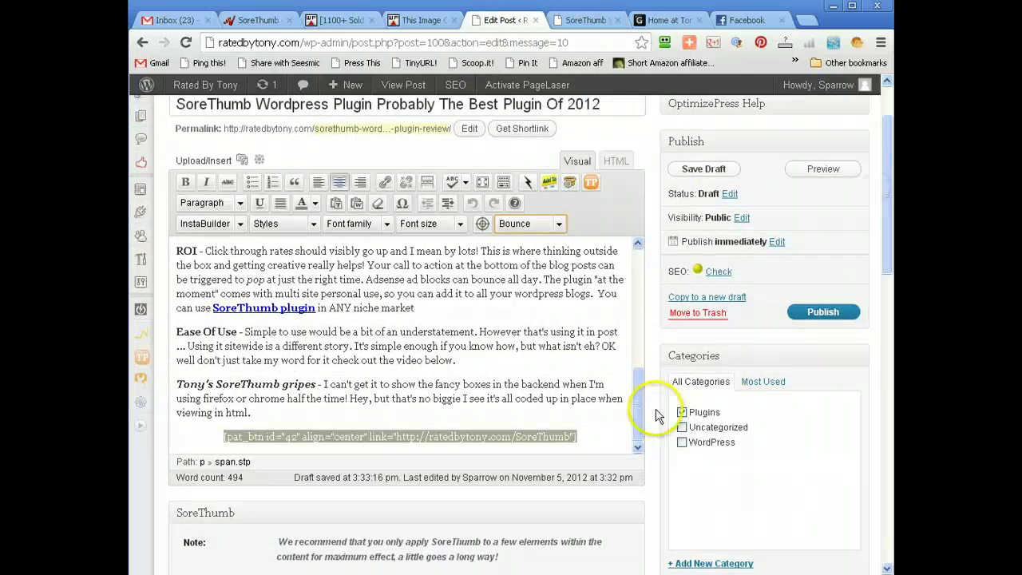
pyautogui.moveTo(636, 412); pyautogui.dragTo(636, 319)
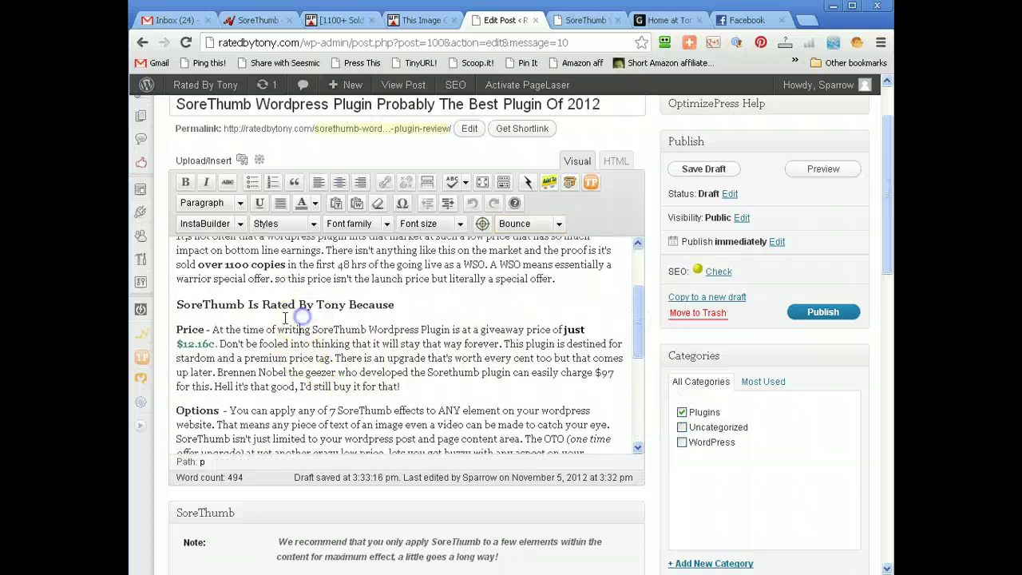
pyautogui.doubleClick(186, 328)
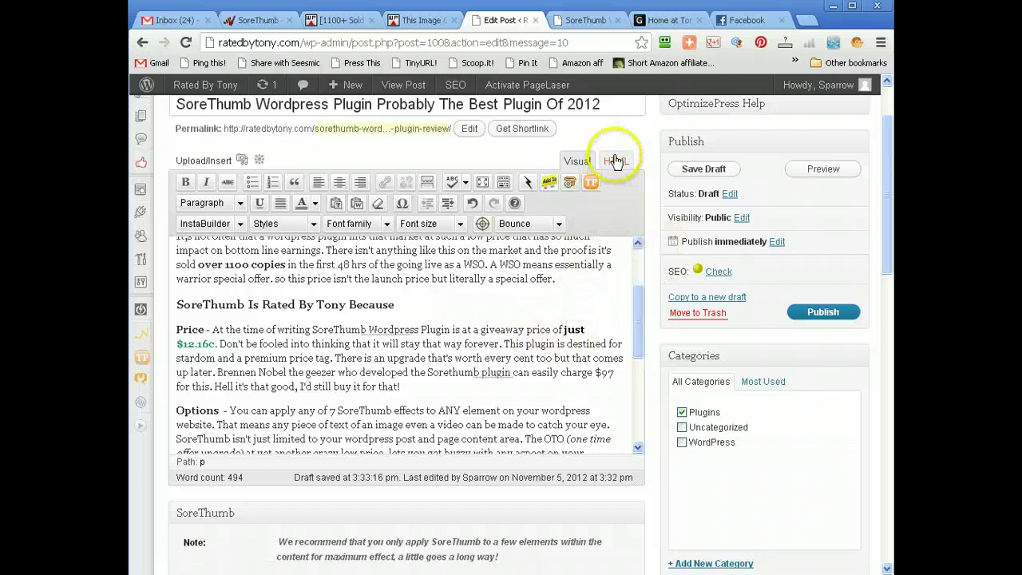
pyautogui.click(207, 329)
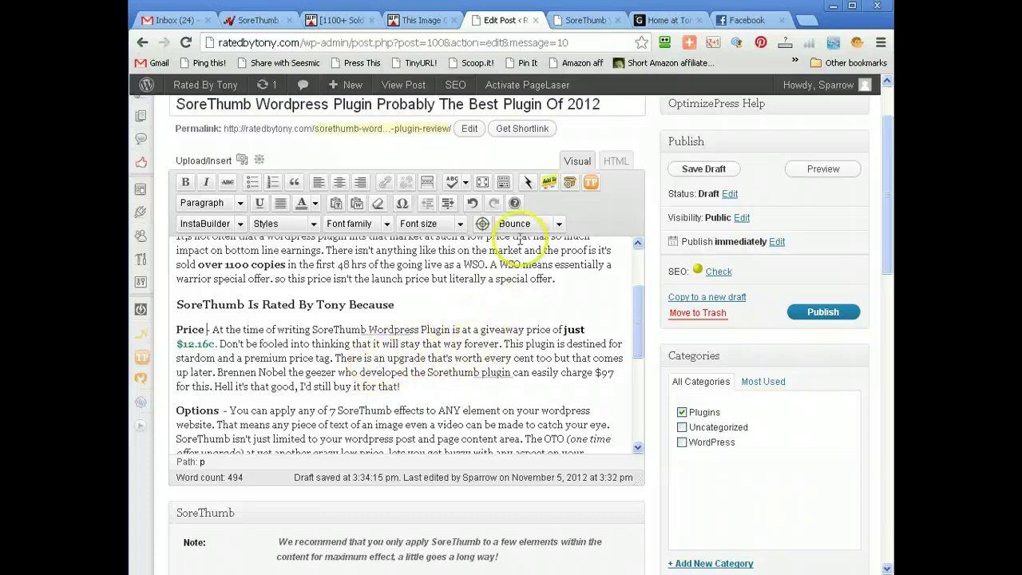
pyautogui.click(615, 161)
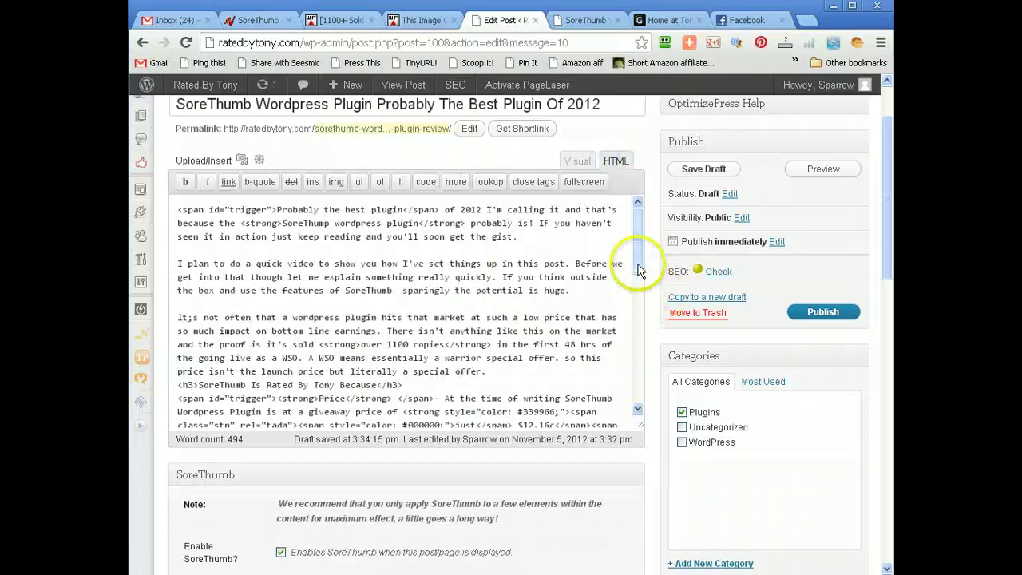
pyautogui.moveTo(642, 261); pyautogui.dragTo(639, 283)
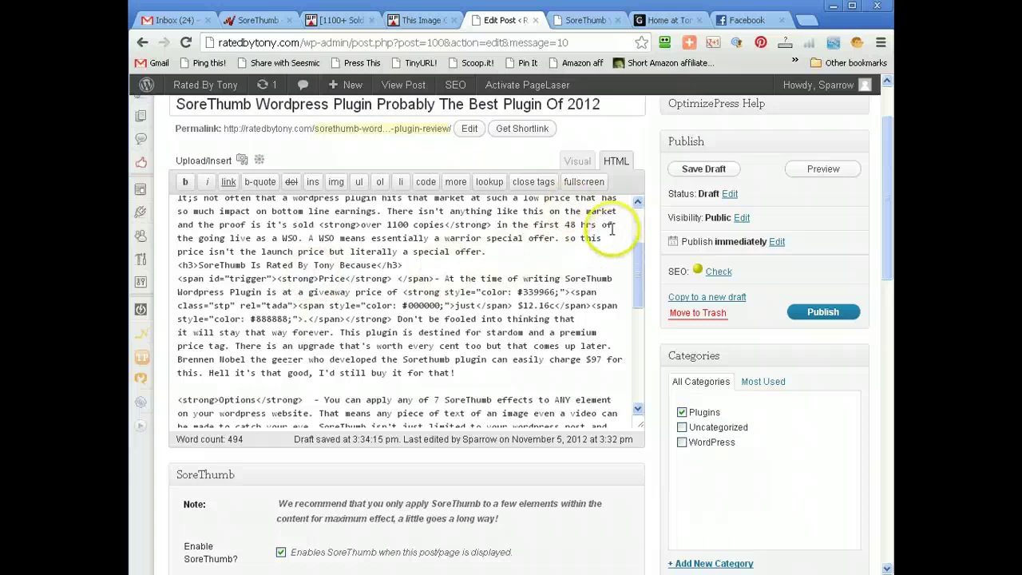
pyautogui.click(573, 163)
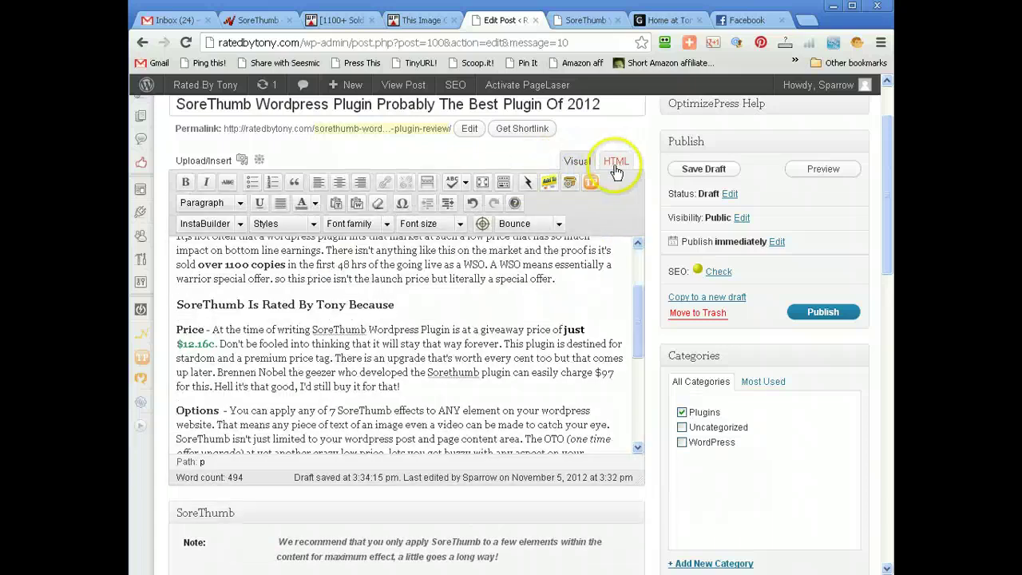
pyautogui.click(714, 171)
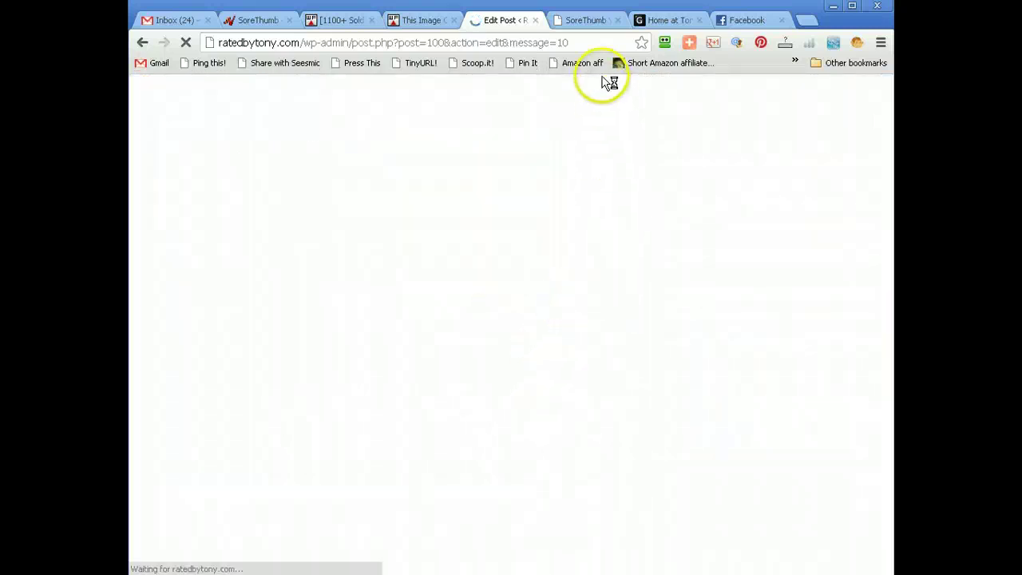
pyautogui.click(581, 22)
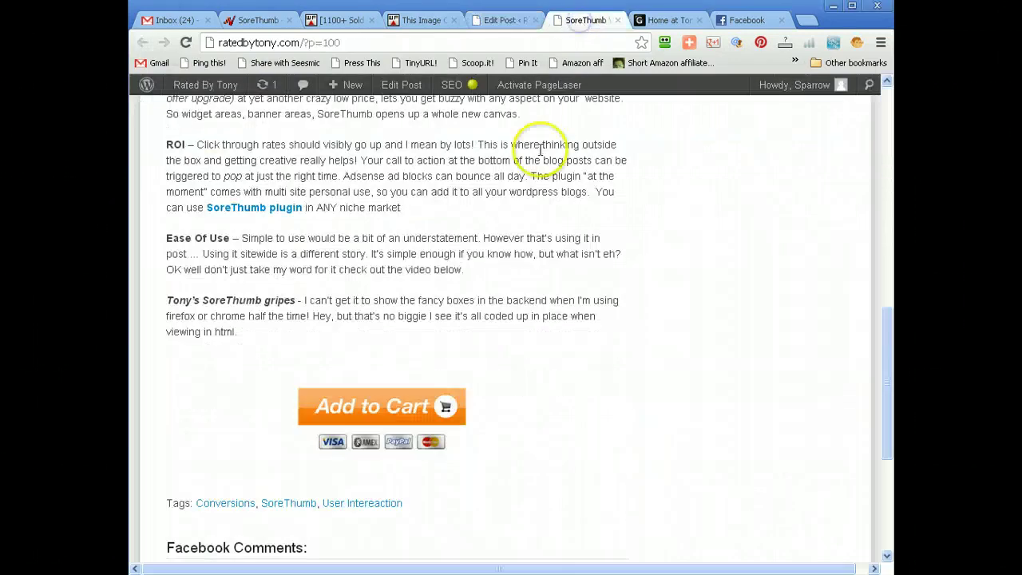
pyautogui.scroll(6, 878, 392)
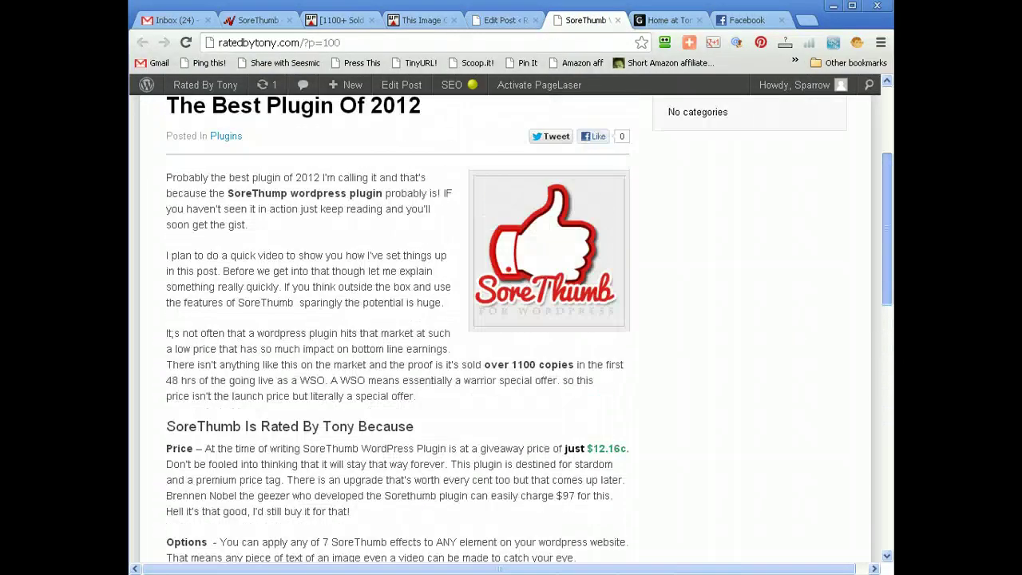
pyautogui.moveTo(893, 258); pyautogui.dragTo(880, 347)
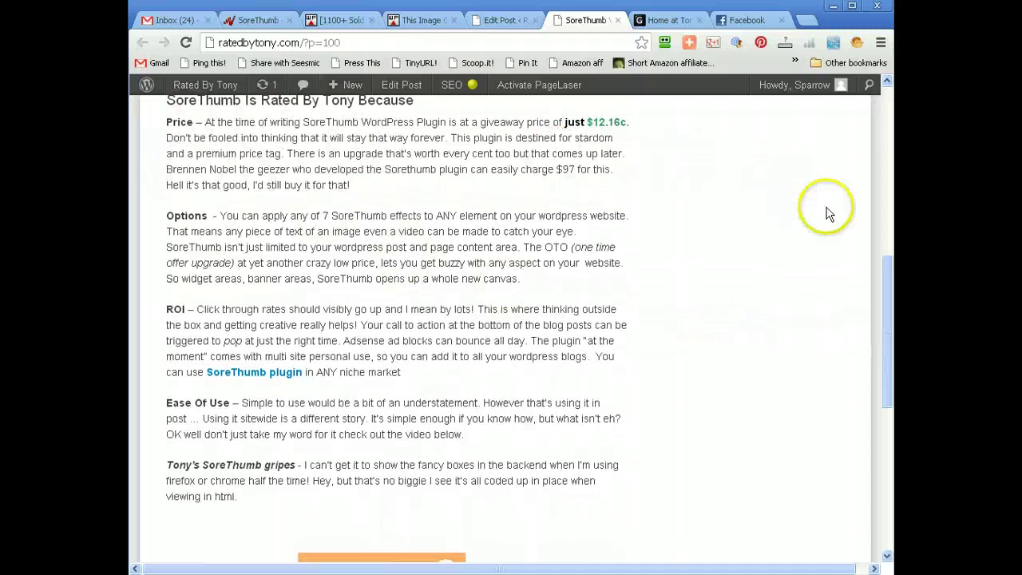
pyautogui.moveTo(885, 274); pyautogui.dragTo(892, 319)
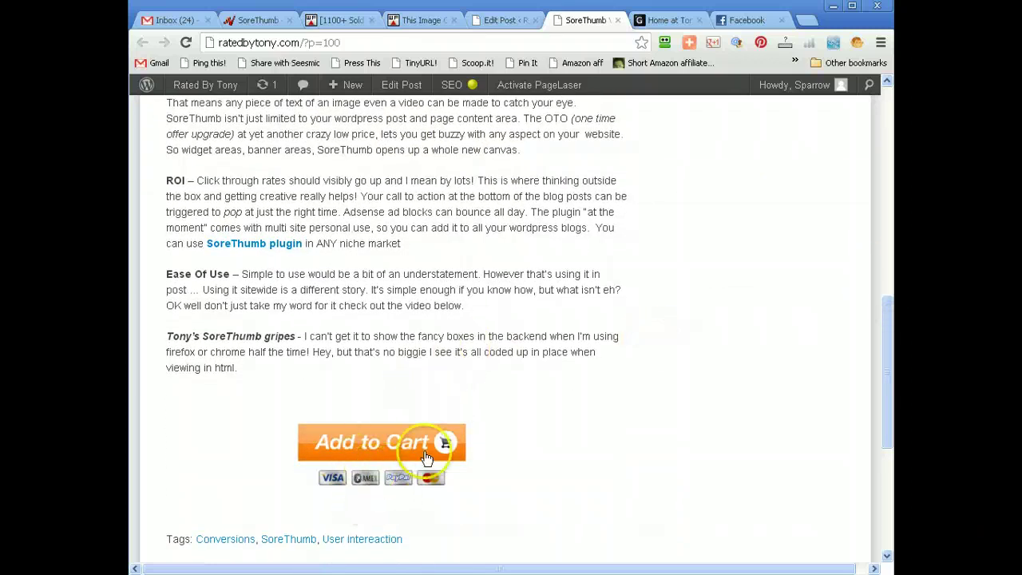
pyautogui.moveTo(892, 330); pyautogui.dragTo(888, 285)
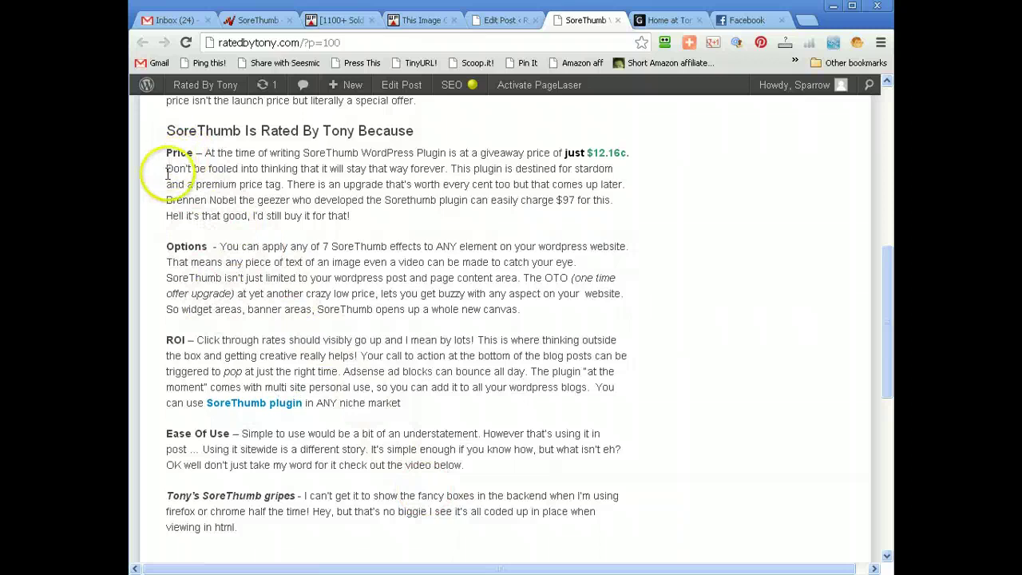
pyautogui.click(886, 301)
pyautogui.moveTo(887, 302); pyautogui.dragTo(869, 233)
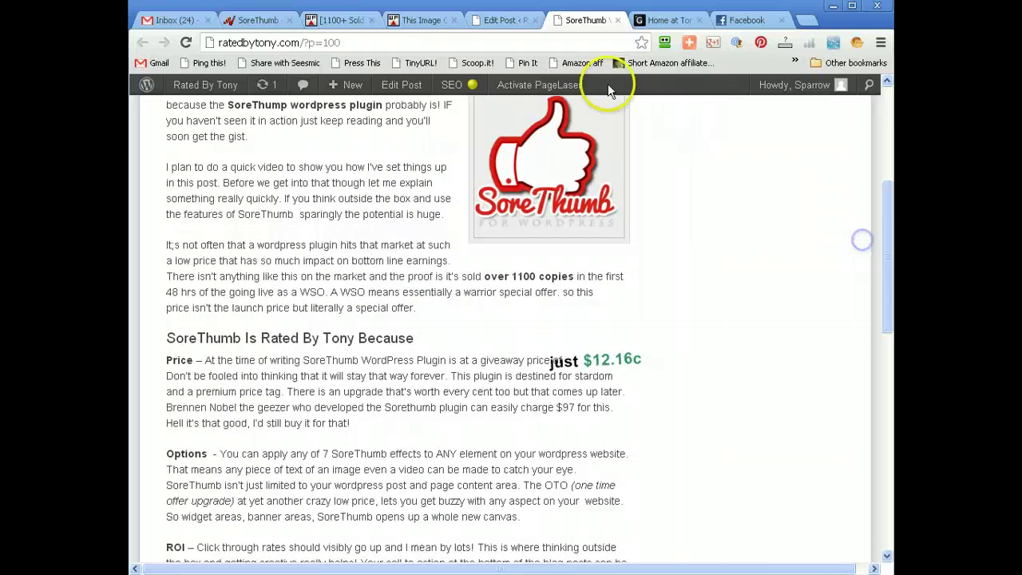
# Step: Reload the SoreThumb review page and scroll down to the Add to Cart button near the article's end
pyautogui.click(185, 43)
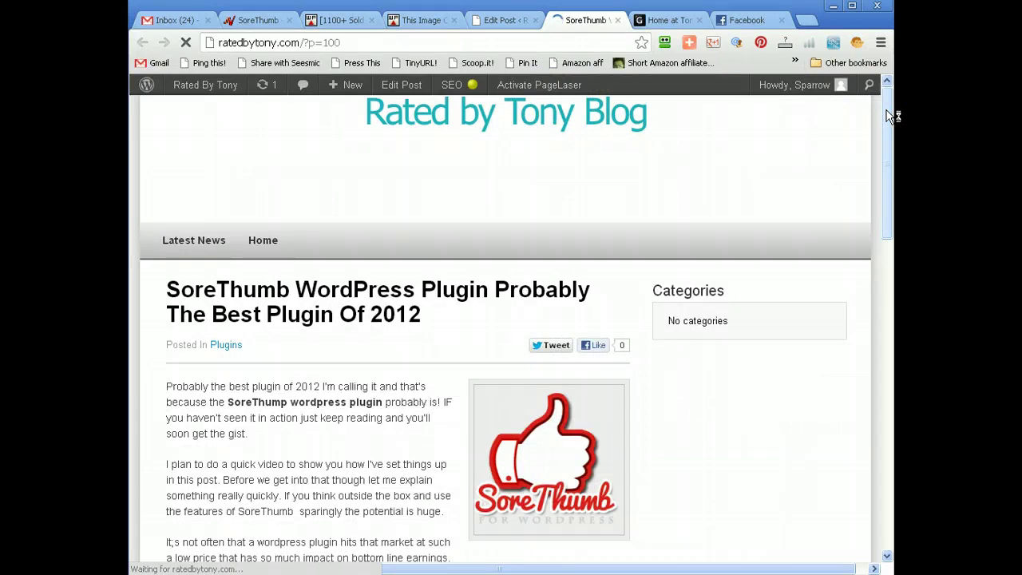
pyautogui.scroll(-3, 891, 116)
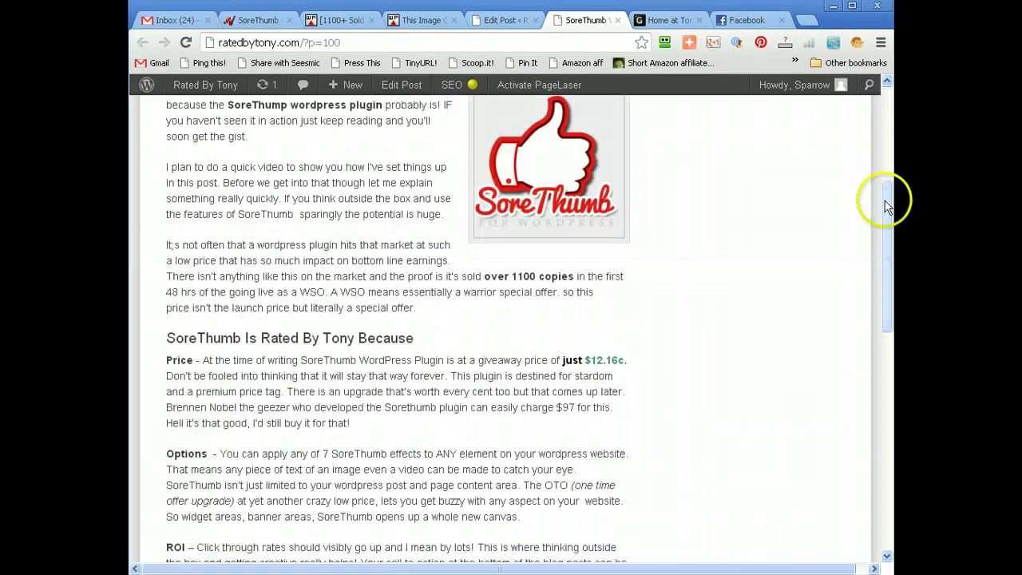
pyautogui.moveTo(887, 206); pyautogui.dragTo(887, 220)
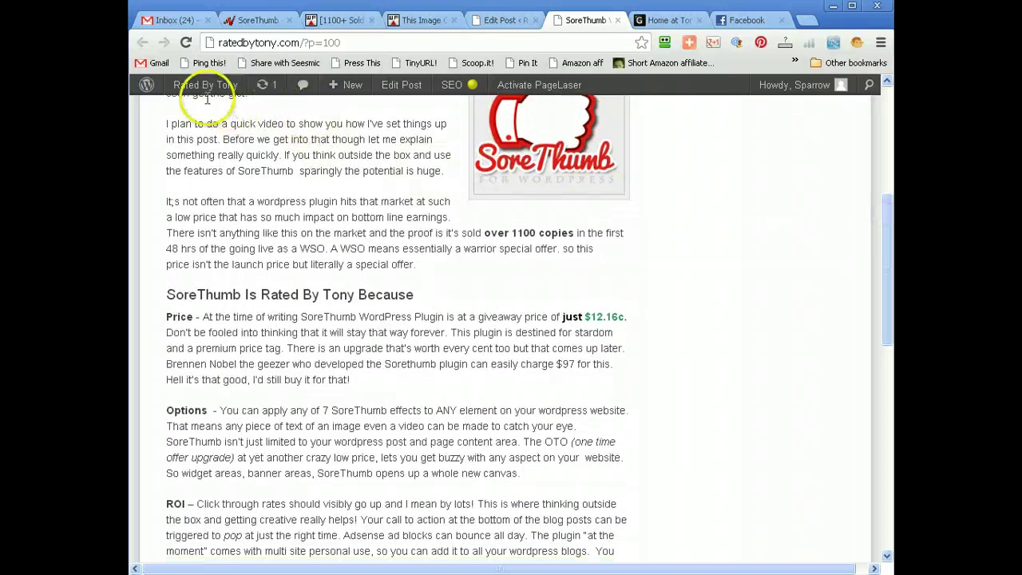
pyautogui.moveTo(882, 236); pyautogui.dragTo(886, 322)
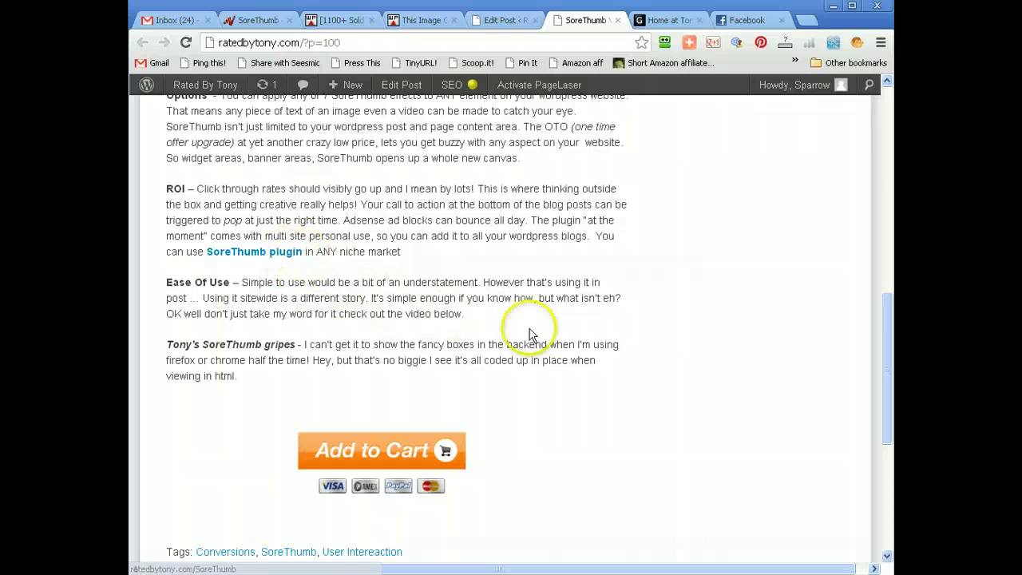
pyautogui.moveTo(891, 391); pyautogui.dragTo(887, 363)
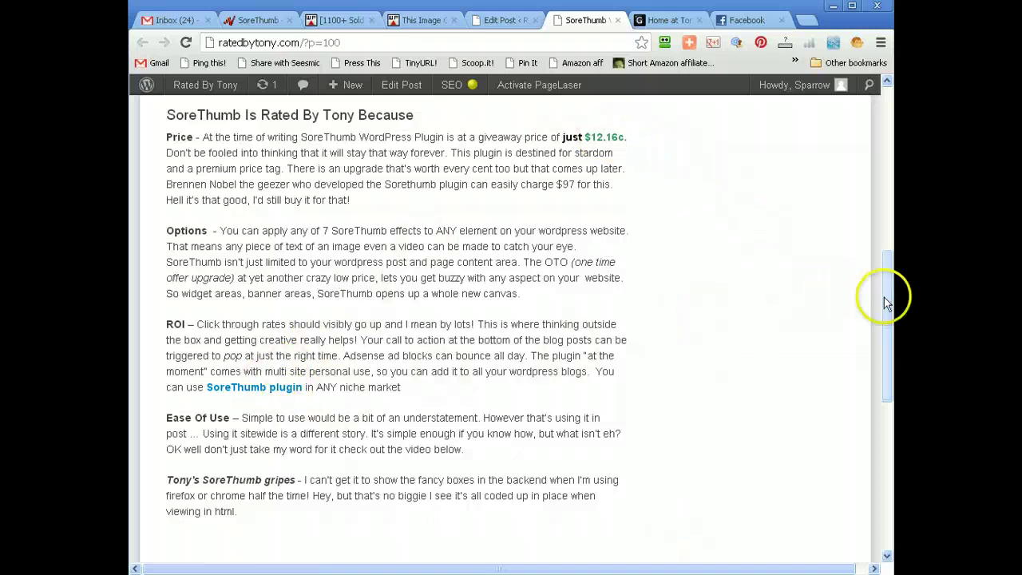
pyautogui.moveTo(885, 310); pyautogui.dragTo(884, 334)
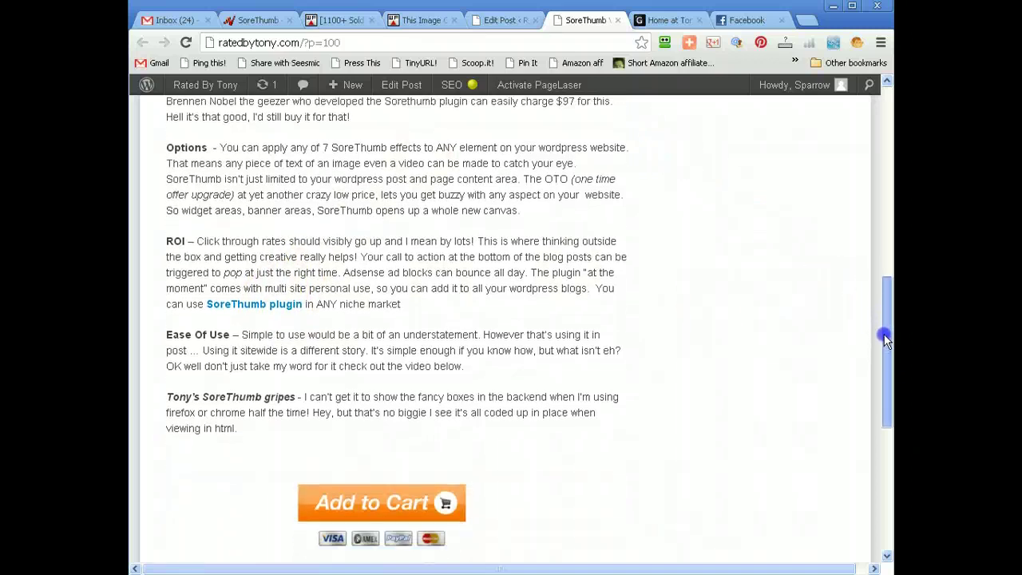
# Step: Switch the SoreThumb effect to the Delay trigger, keep Threshold at Top of View, and save the draft
pyautogui.click(495, 19)
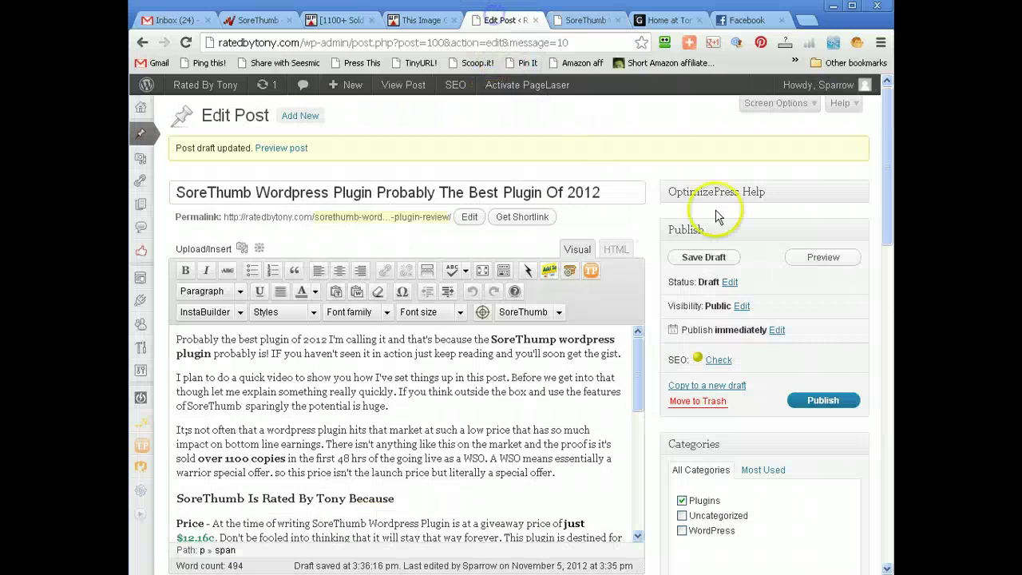
pyautogui.moveTo(893, 159); pyautogui.dragTo(884, 340)
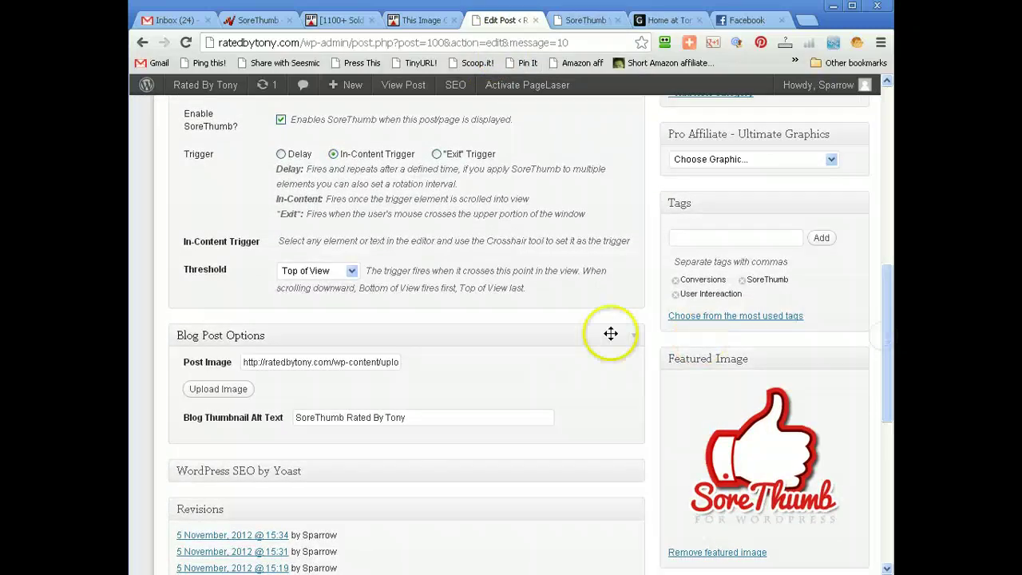
pyautogui.click(281, 154)
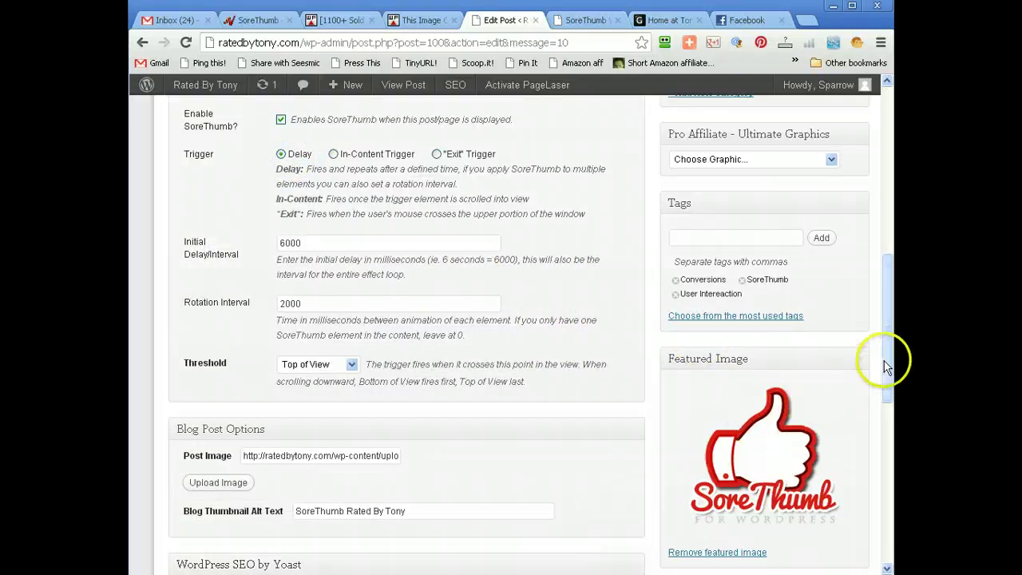
pyautogui.moveTo(886, 373)
pyautogui.mouseDown()
pyautogui.moveTo(888, 291)
pyautogui.moveTo(883, 360)
pyautogui.mouseUp()
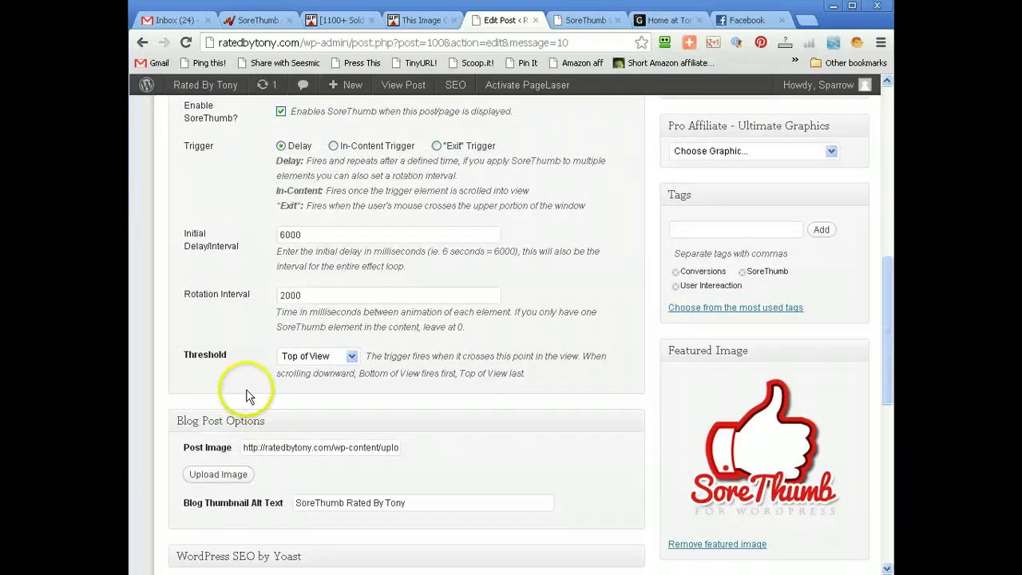
pyautogui.click(351, 359)
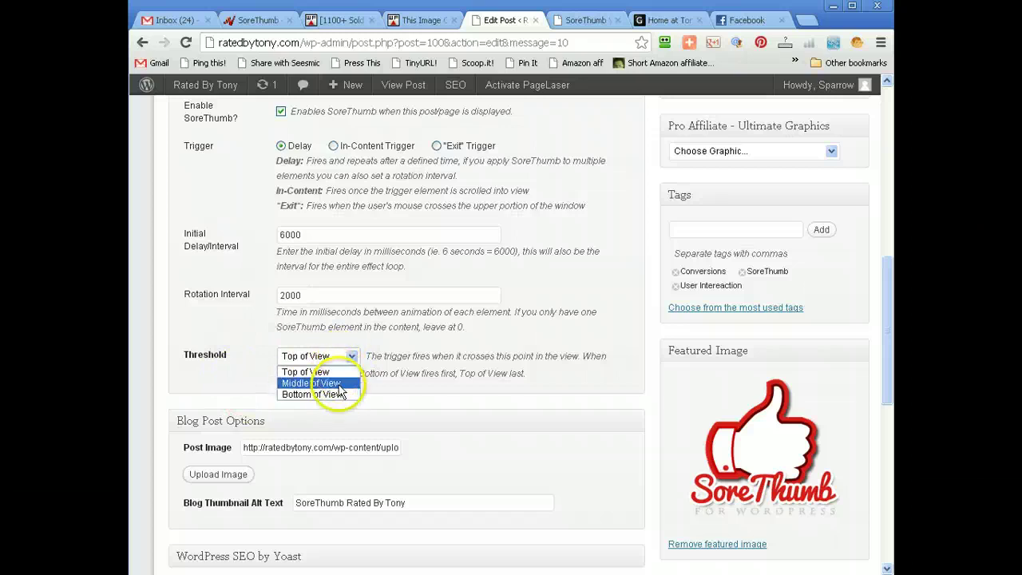
pyautogui.click(343, 359)
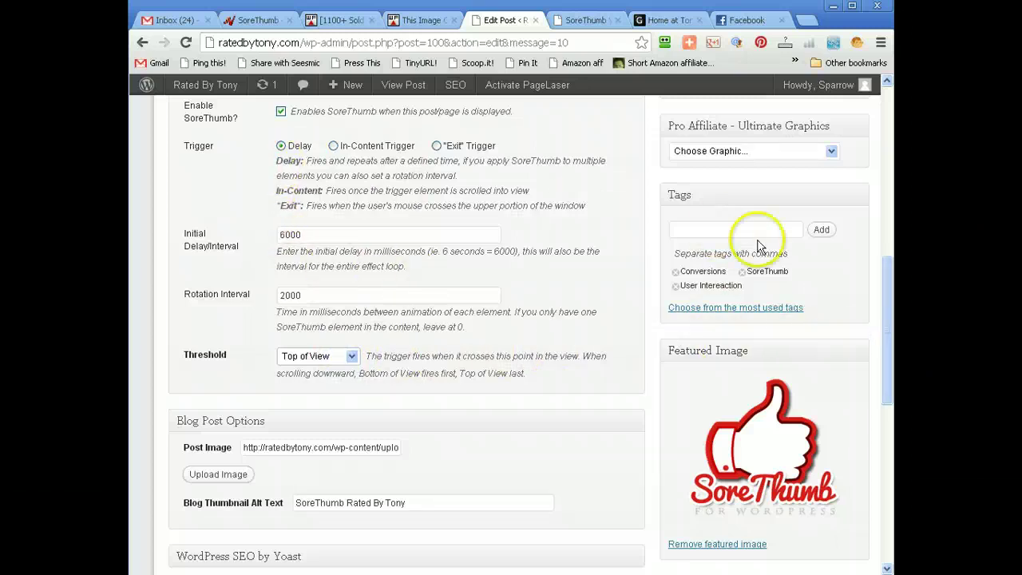
pyautogui.moveTo(886, 305); pyautogui.dragTo(888, 238)
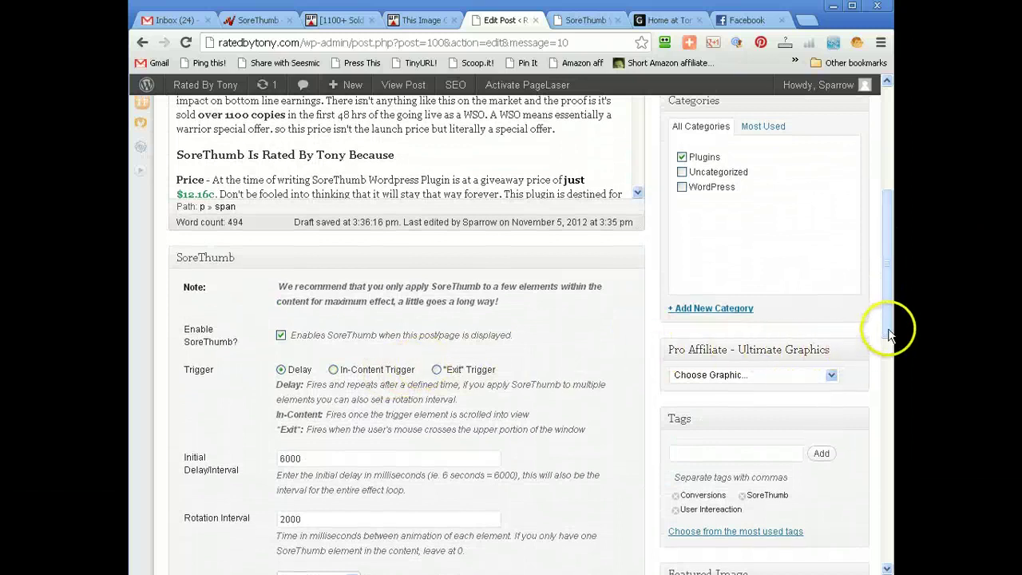
pyautogui.moveTo(890, 334); pyautogui.dragTo(892, 262)
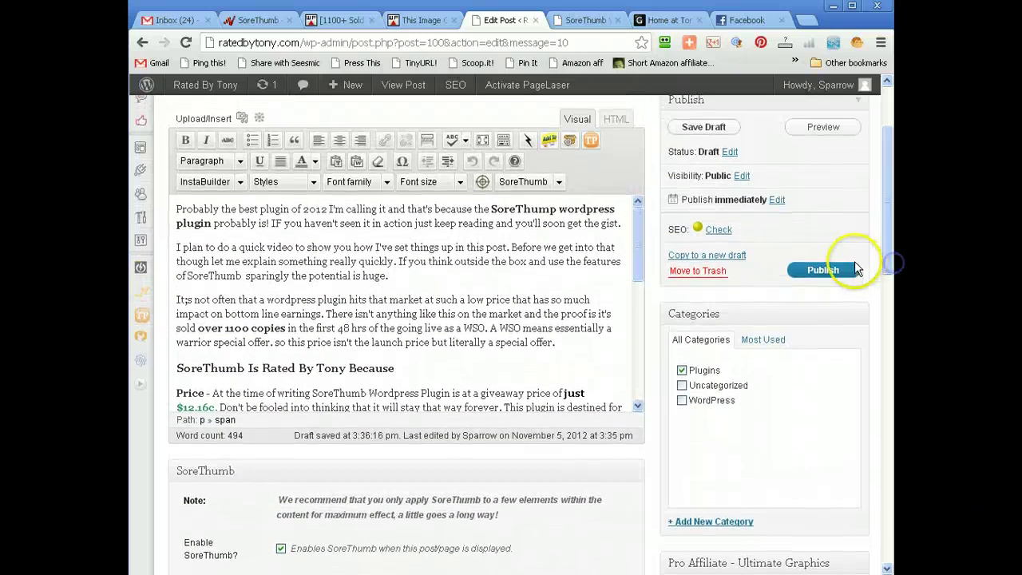
pyautogui.click(706, 128)
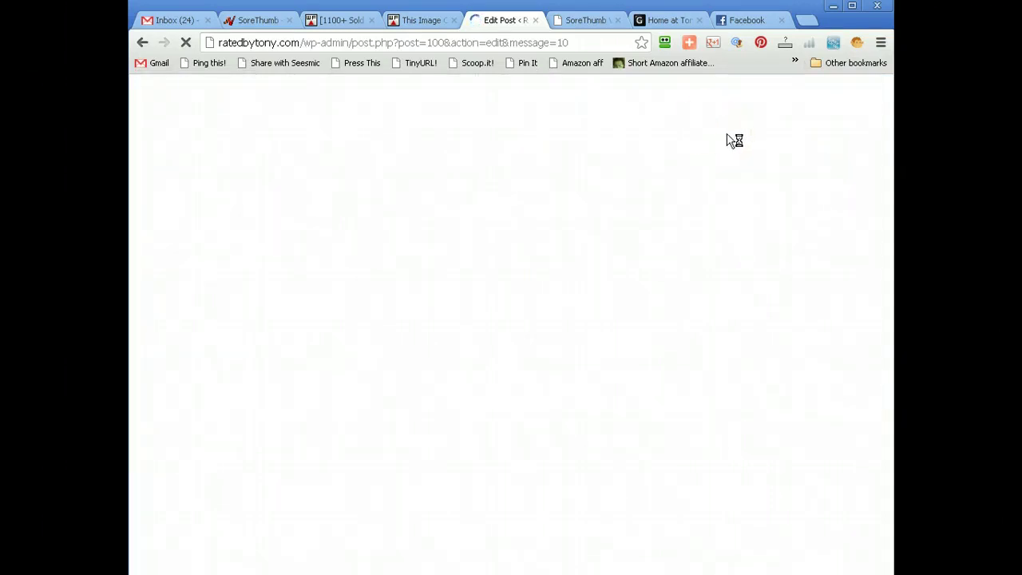
# Step: Reload the review page and scroll to the Add to Cart button below the gripes paragraph
pyautogui.click(581, 21)
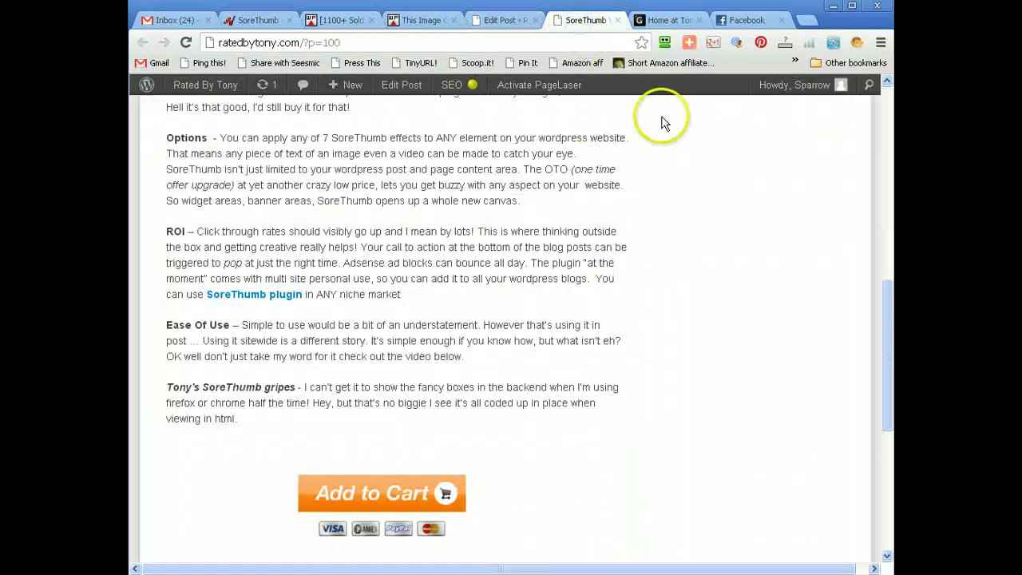
pyautogui.click(187, 43)
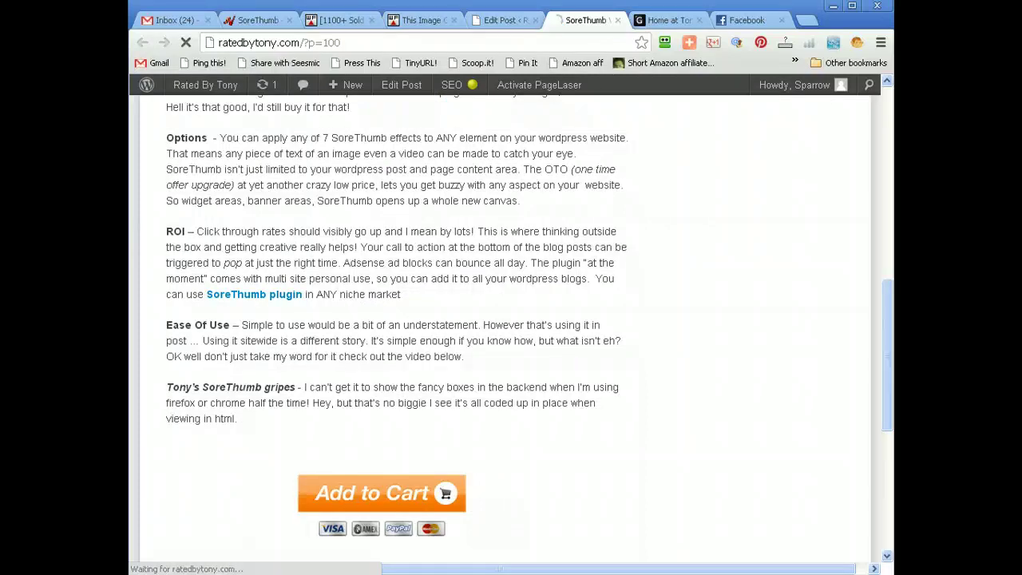
pyautogui.moveTo(892, 369); pyautogui.dragTo(876, 330)
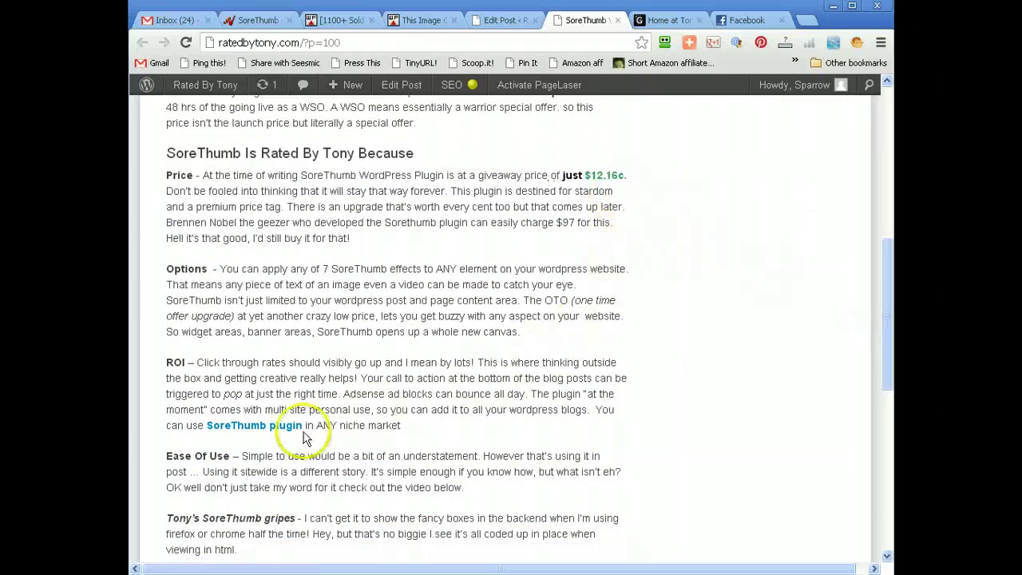
pyautogui.scroll(-2, 683, 347)
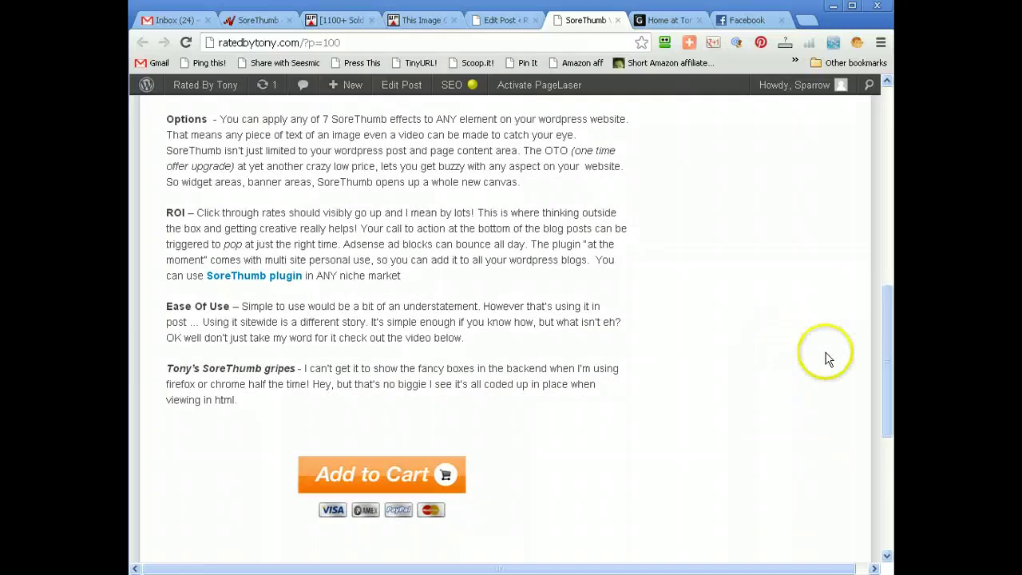
pyautogui.moveTo(892, 383)
pyautogui.mouseDown()
pyautogui.moveTo(889, 422)
pyautogui.moveTo(887, 380)
pyautogui.mouseUp()
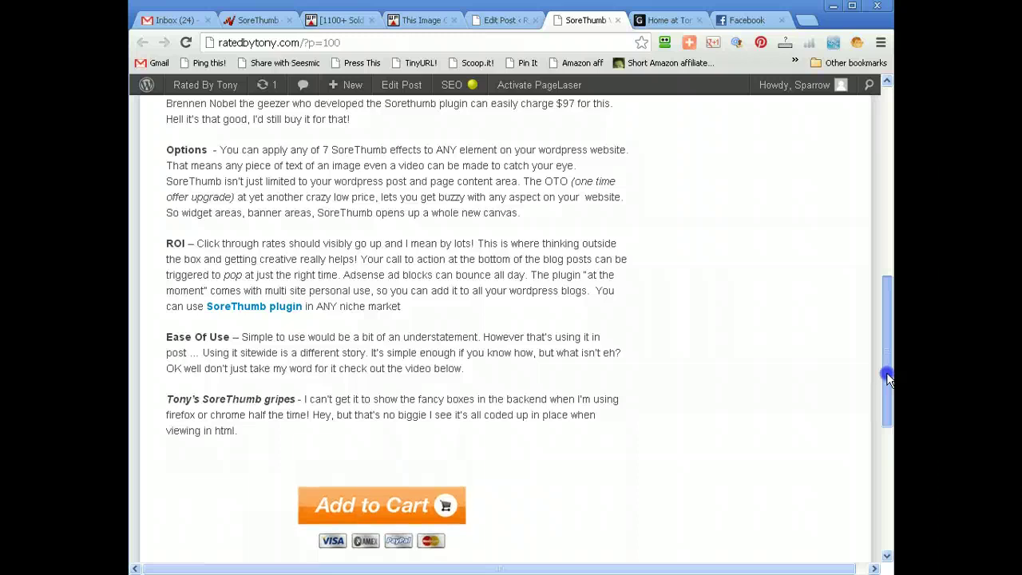
pyautogui.moveTo(886, 372); pyautogui.dragTo(892, 174)
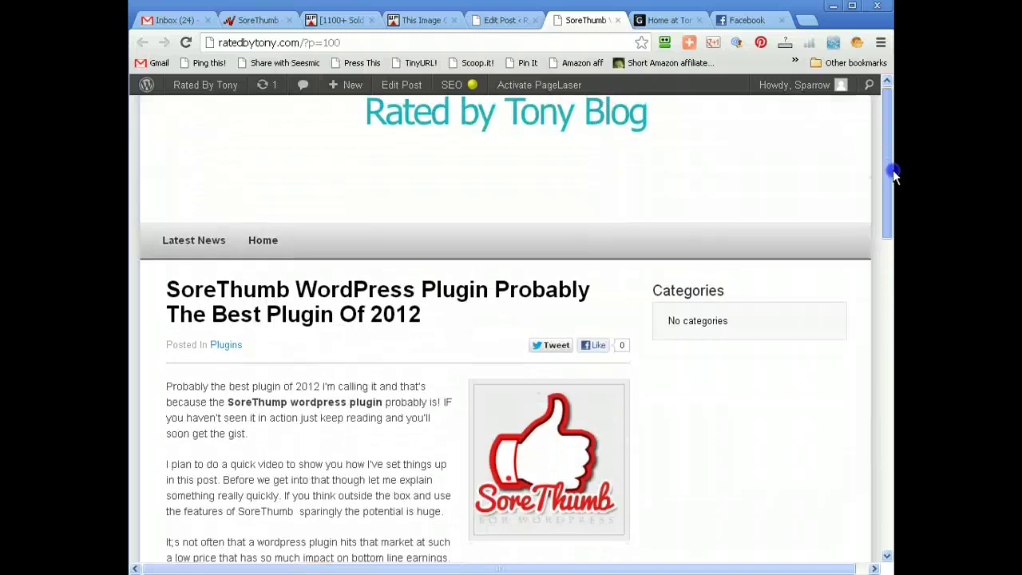